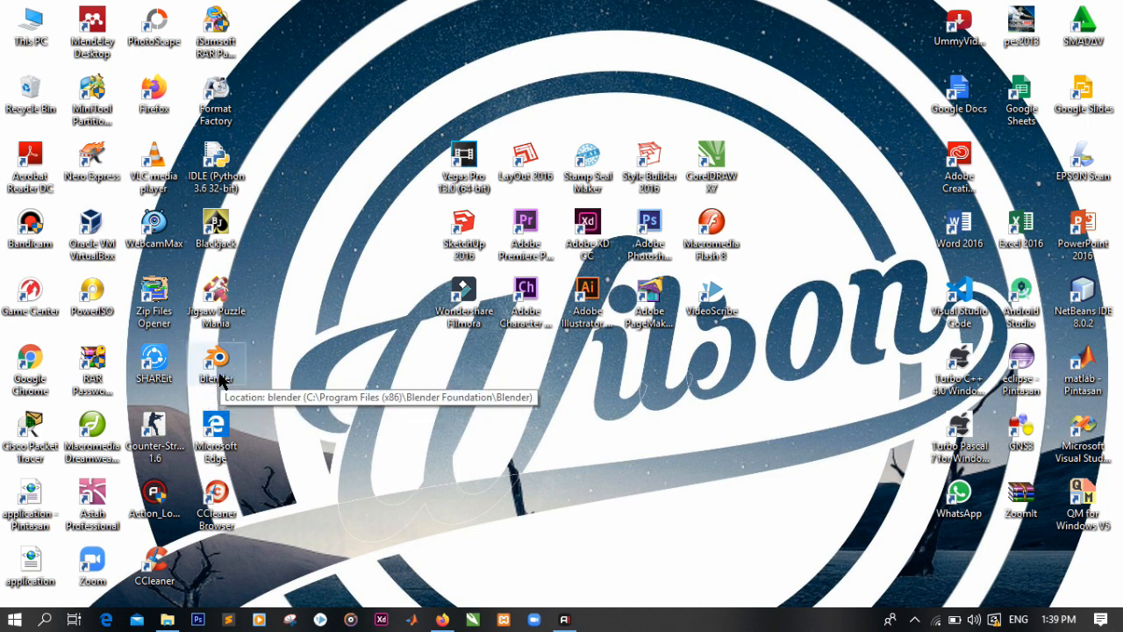
{"action": "key", "text": "ctrl+1"}
{"action": "left_click", "coordinate": [185, 406]}
{"action": "mouse_move", "coordinate": [184, 409]}
{"action": "left_mouse_down"}
{"action": "mouse_move", "coordinate": [290, 357]}
{"action": "mouse_move", "coordinate": [208, 297]}
{"action": "mouse_move", "coordinate": [146, 373]}
{"action": "mouse_move", "coordinate": [181, 413]}
{"action": "left_mouse_up"}
{"action": "key", "text": "Escape"}
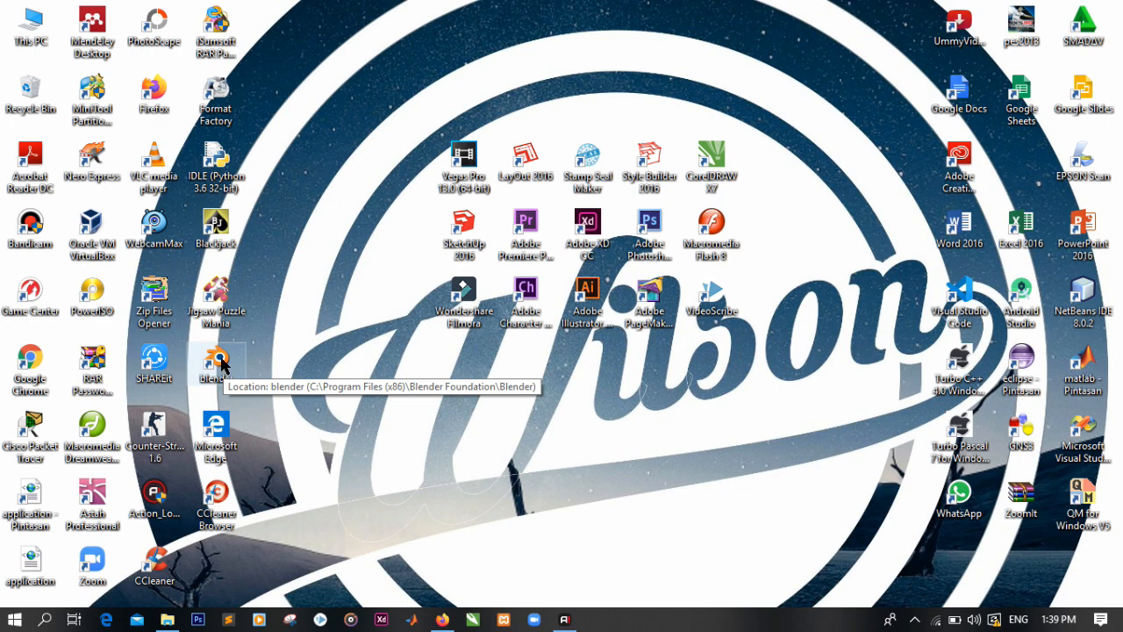
Step: Launch Blender from the desktop and dismiss its splash screen
{"action": "left_click", "coordinate": [221, 365]}
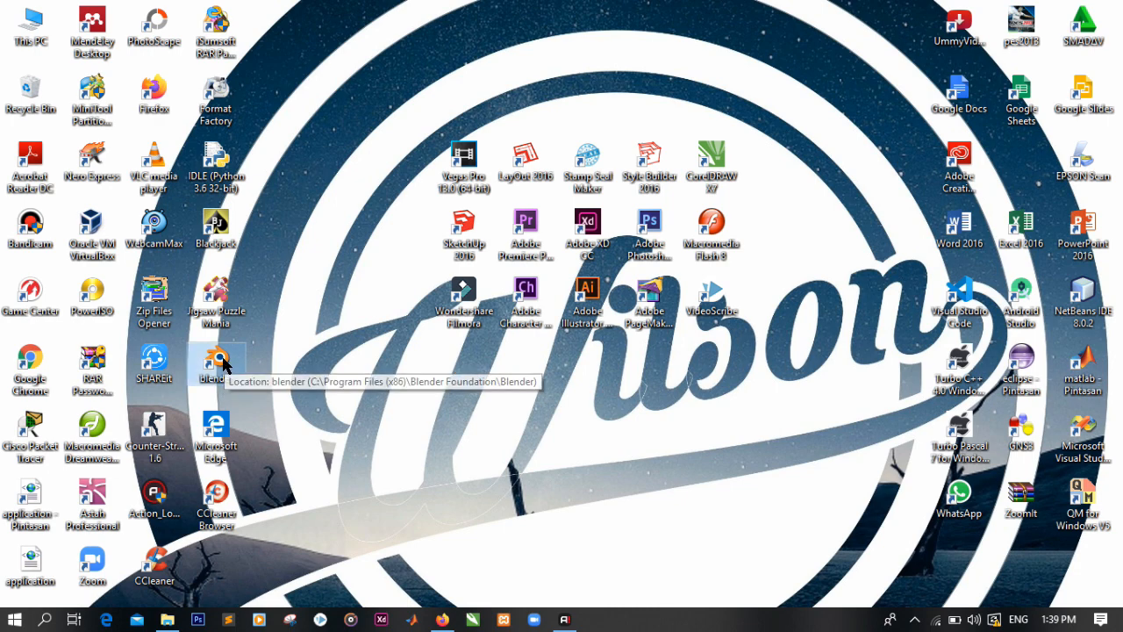
{"action": "double_click", "coordinate": [221, 362]}
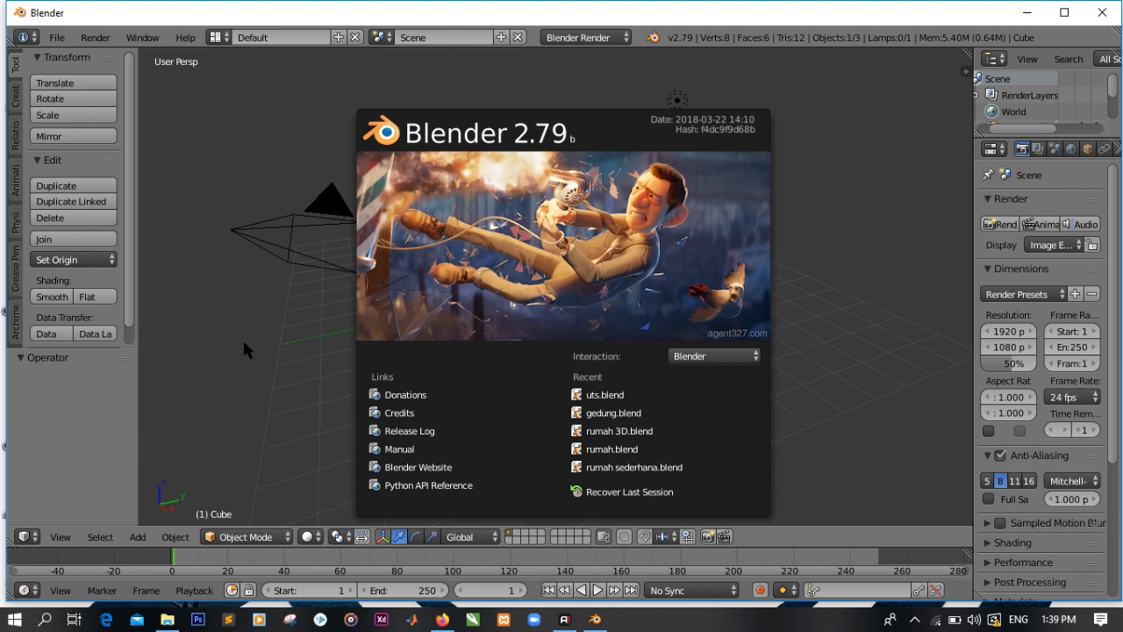
{"action": "left_click", "coordinate": [296, 359]}
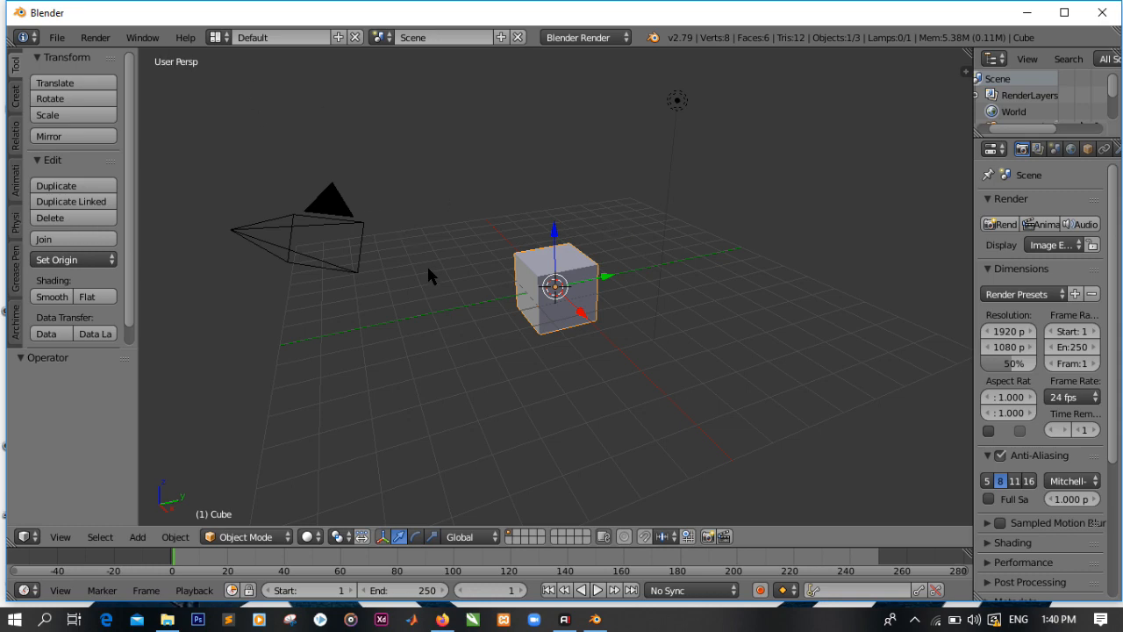
Step: Open the User Preferences, move their window clear of the main window's edge, and show the add-ons
{"action": "left_click", "coordinate": [56, 37]}
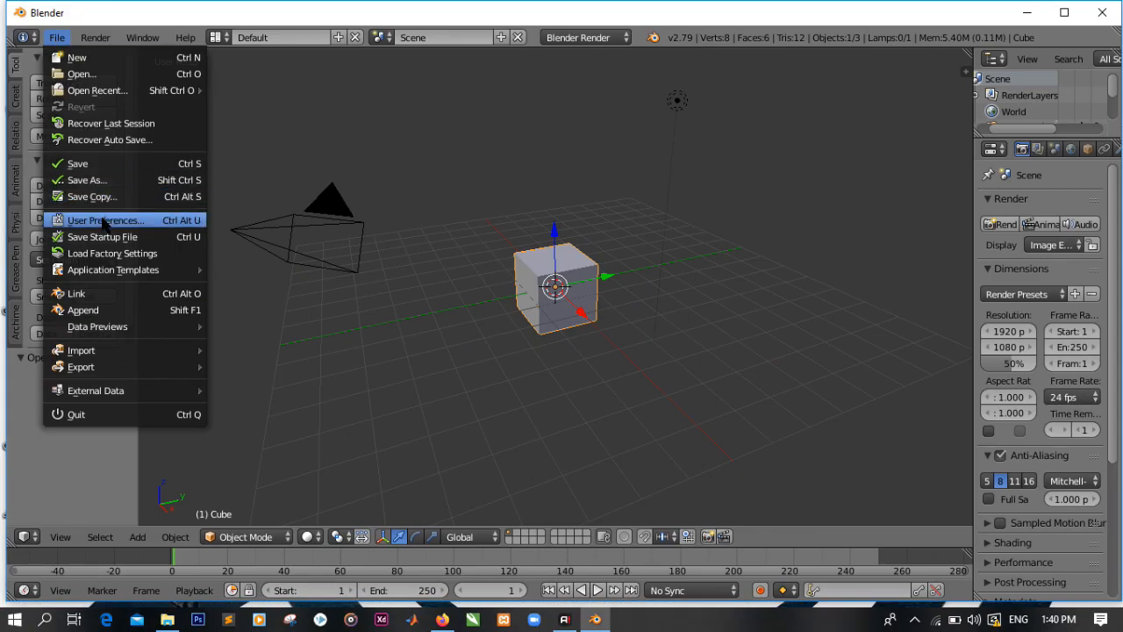
{"action": "left_click", "coordinate": [104, 222]}
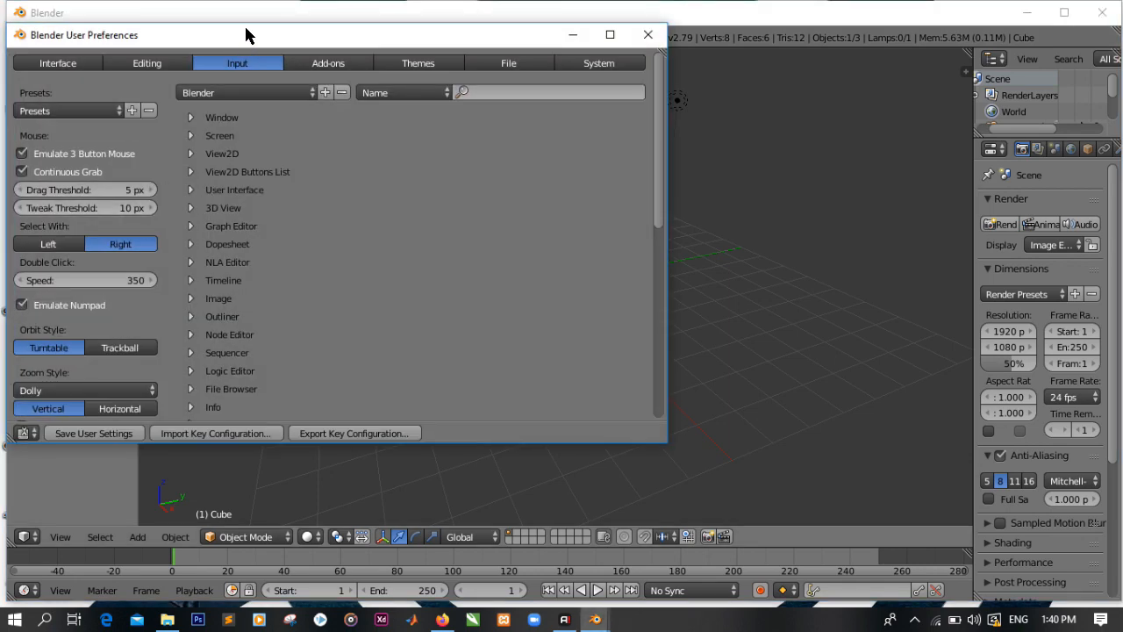
{"action": "left_click_drag", "start_coordinate": [287, 33], "coordinate": [463, 46]}
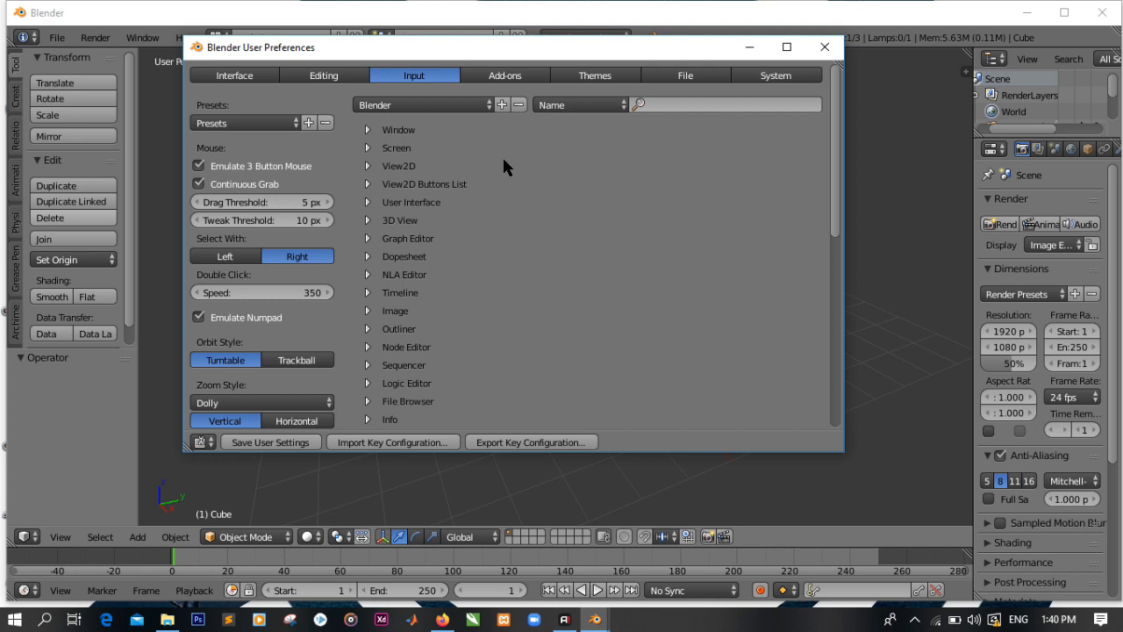
{"action": "left_click", "coordinate": [514, 75]}
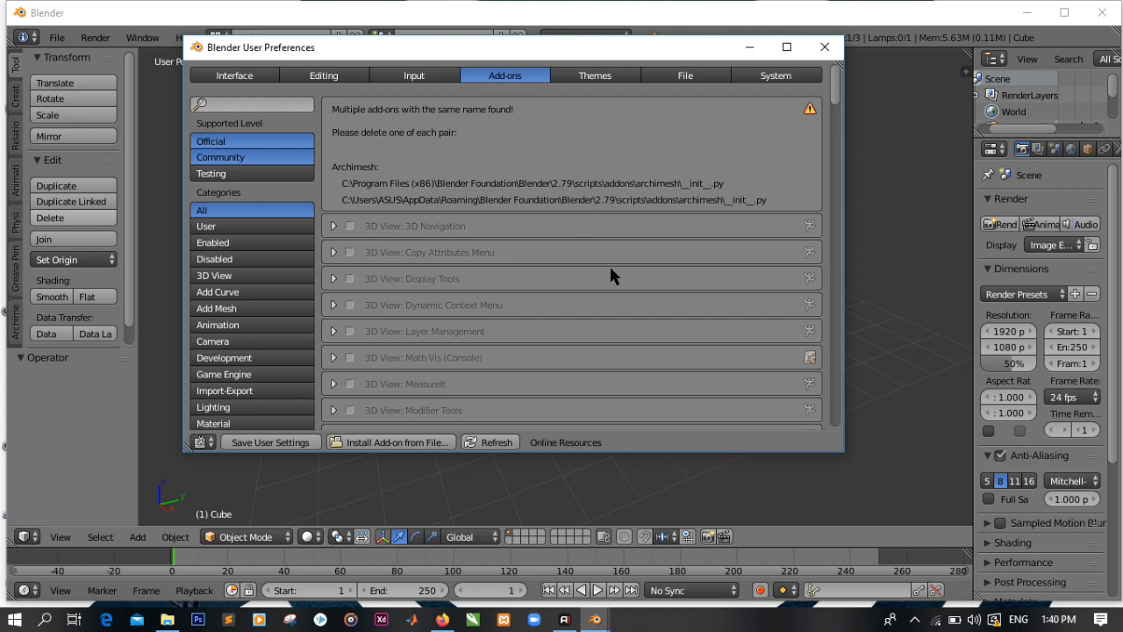
{"action": "left_click", "coordinate": [269, 101]}
{"action": "type", "text": "spa"}
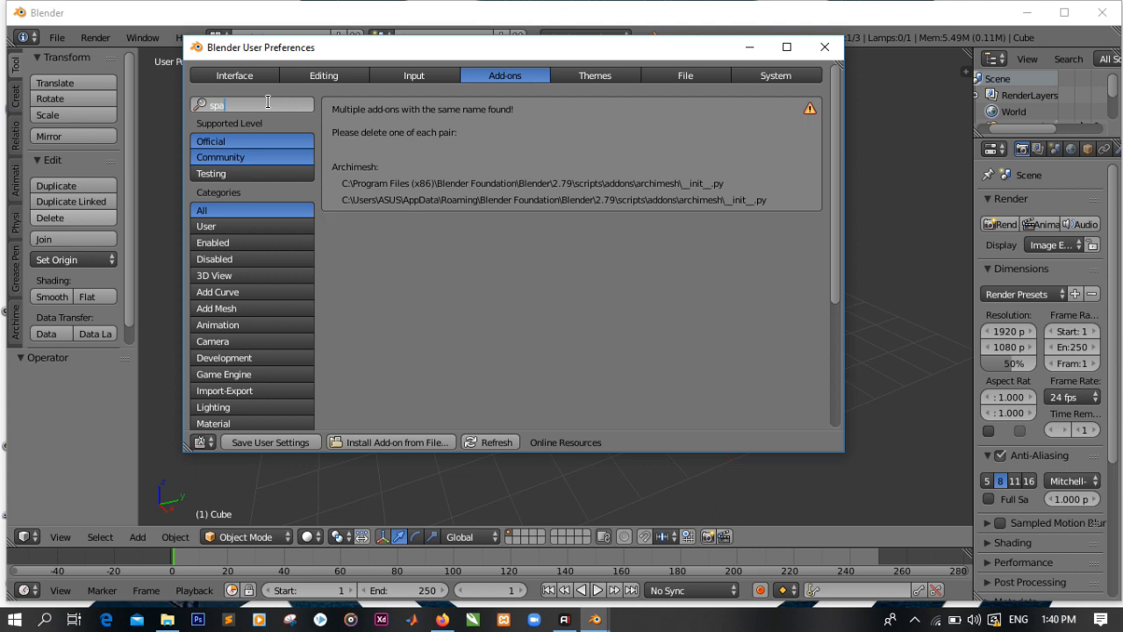
{"action": "key", "text": "BackSpace"}
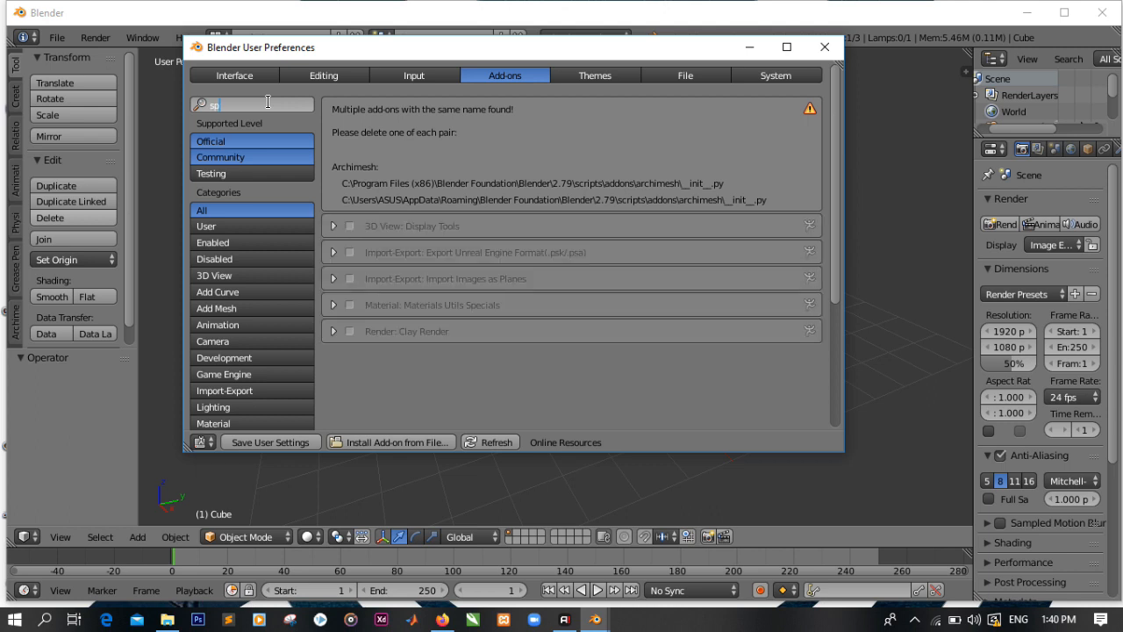
{"action": "key", "text": "BackSpace"}
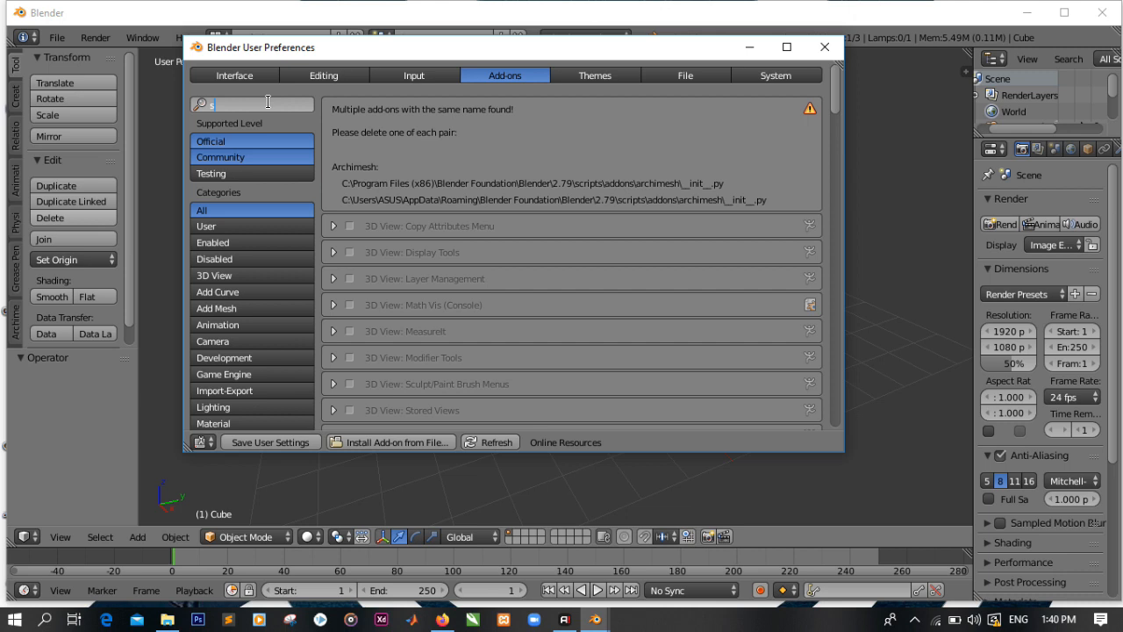
{"action": "key", "text": "BackSpace"}
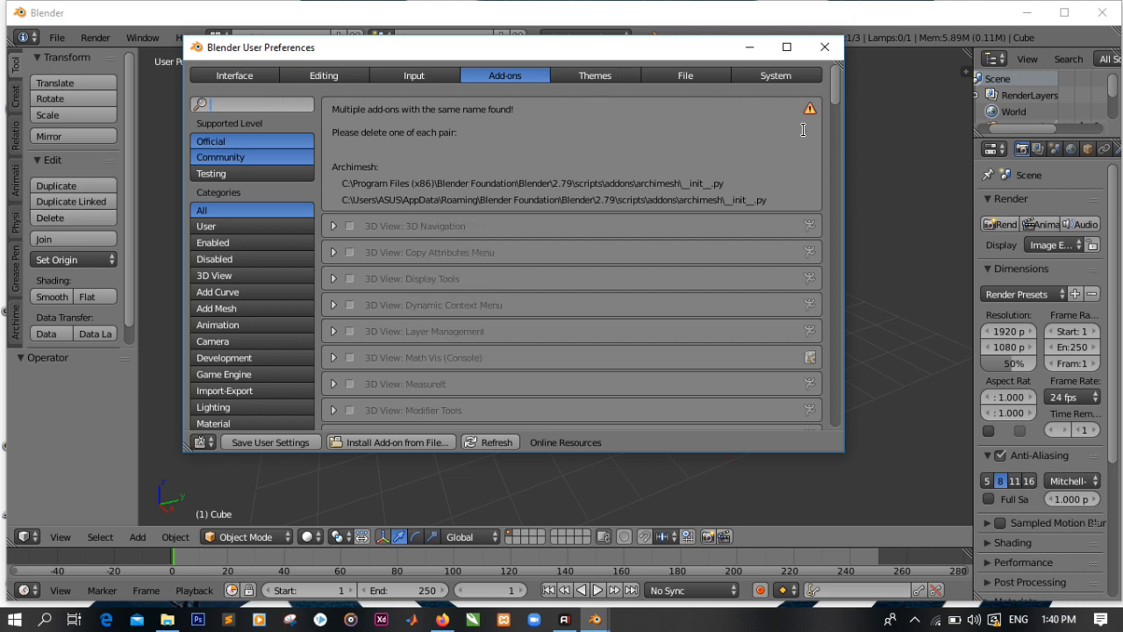
Step: Check in the add-on list whether Add Curve: Sapling Tree Gen is enabled, and close the preferences
{"action": "left_click_drag", "start_coordinate": [837, 94], "coordinate": [835, 120]}
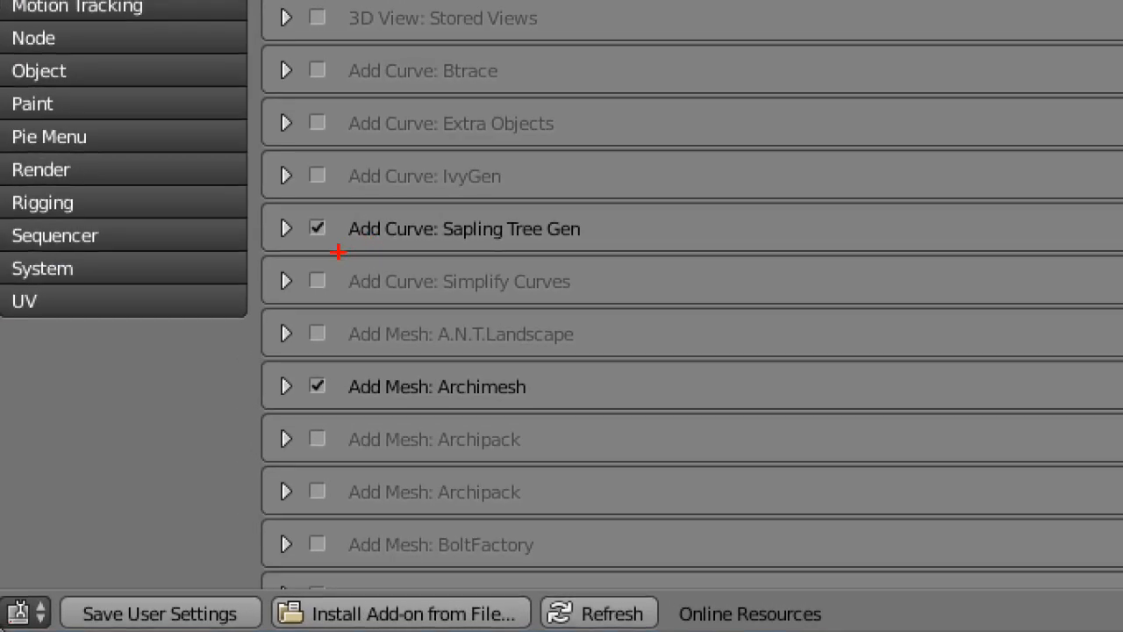
{"action": "mouse_move", "coordinate": [339, 252]}
{"action": "left_mouse_down"}
{"action": "mouse_move", "coordinate": [526, 252]}
{"action": "mouse_move", "coordinate": [616, 232]}
{"action": "mouse_move", "coordinate": [562, 200]}
{"action": "mouse_move", "coordinate": [313, 207]}
{"action": "mouse_move", "coordinate": [279, 215]}
{"action": "mouse_move", "coordinate": [266, 232]}
{"action": "mouse_move", "coordinate": [311, 256]}
{"action": "mouse_move", "coordinate": [346, 259]}
{"action": "left_mouse_up"}
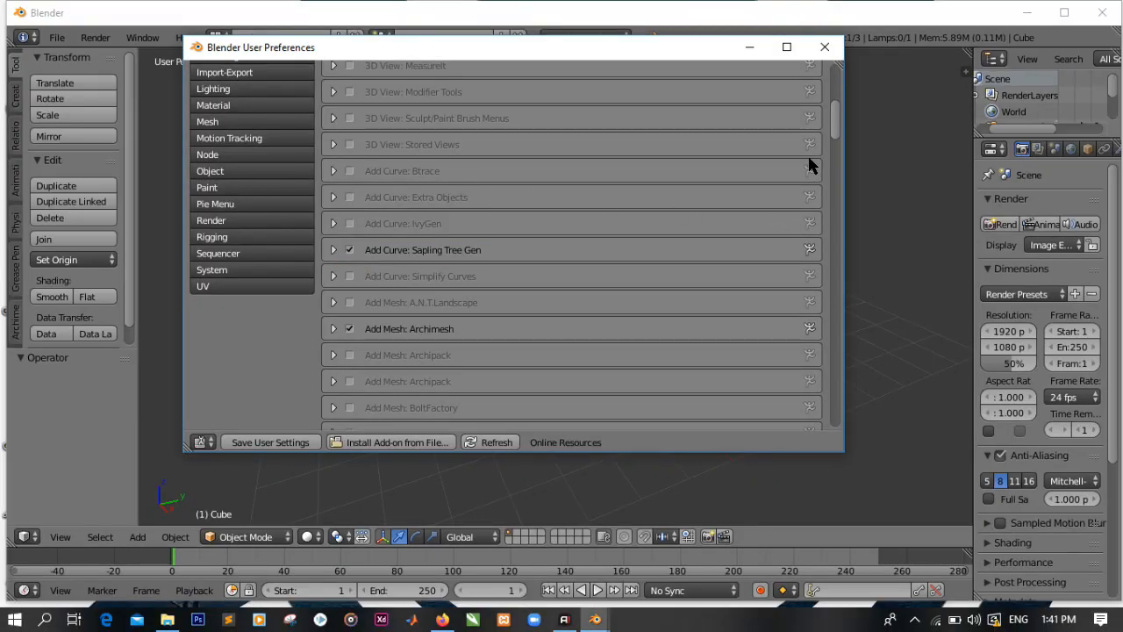
{"action": "left_click_drag", "start_coordinate": [834, 114], "coordinate": [833, 82]}
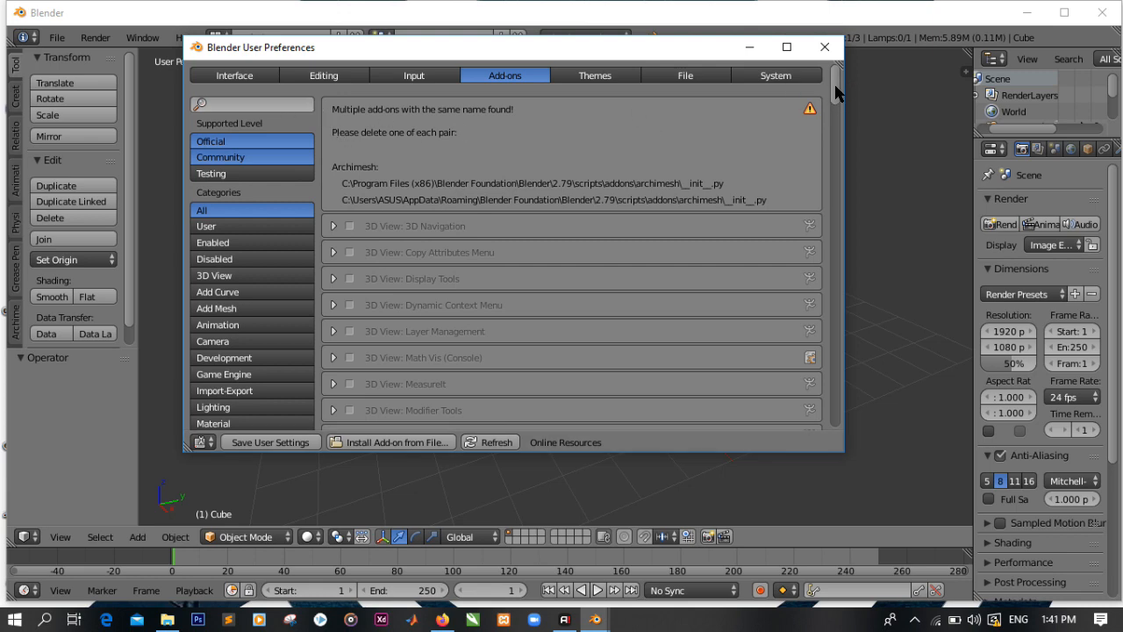
{"action": "left_click_drag", "start_coordinate": [834, 92], "coordinate": [837, 127]}
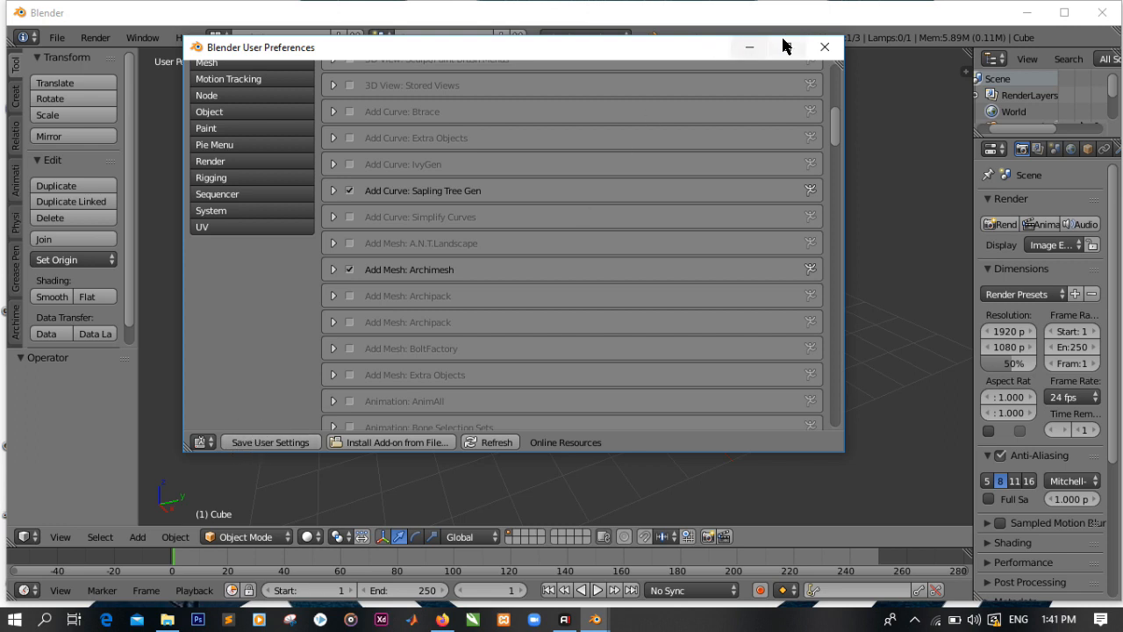
{"action": "left_click", "coordinate": [825, 49]}
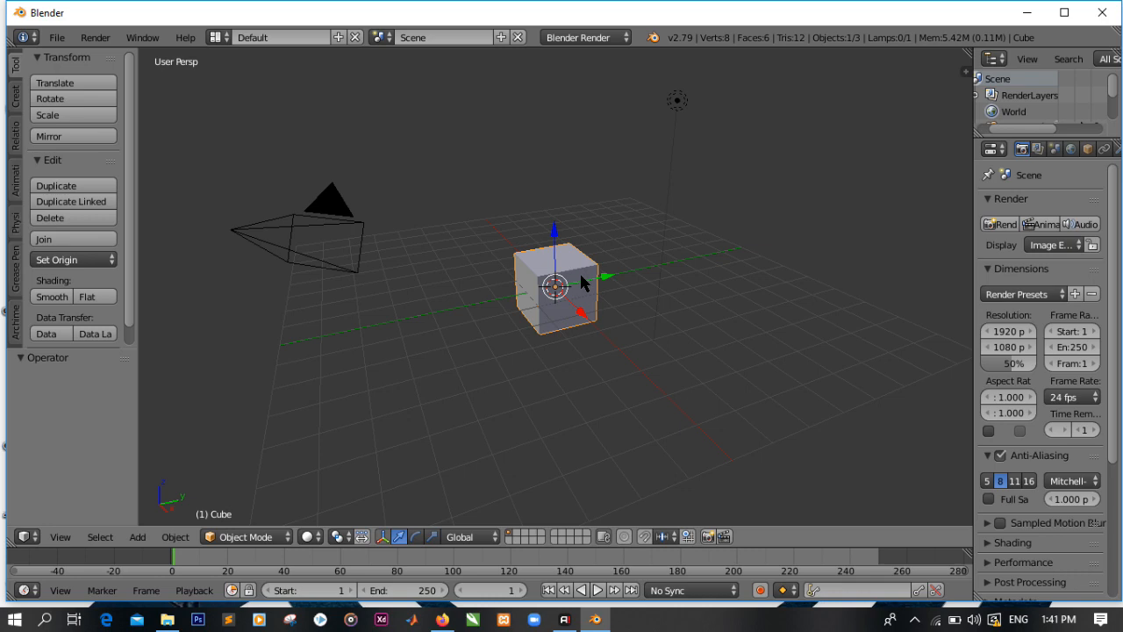
Step: Delete the default cube from the scene
{"action": "key", "text": "x"}
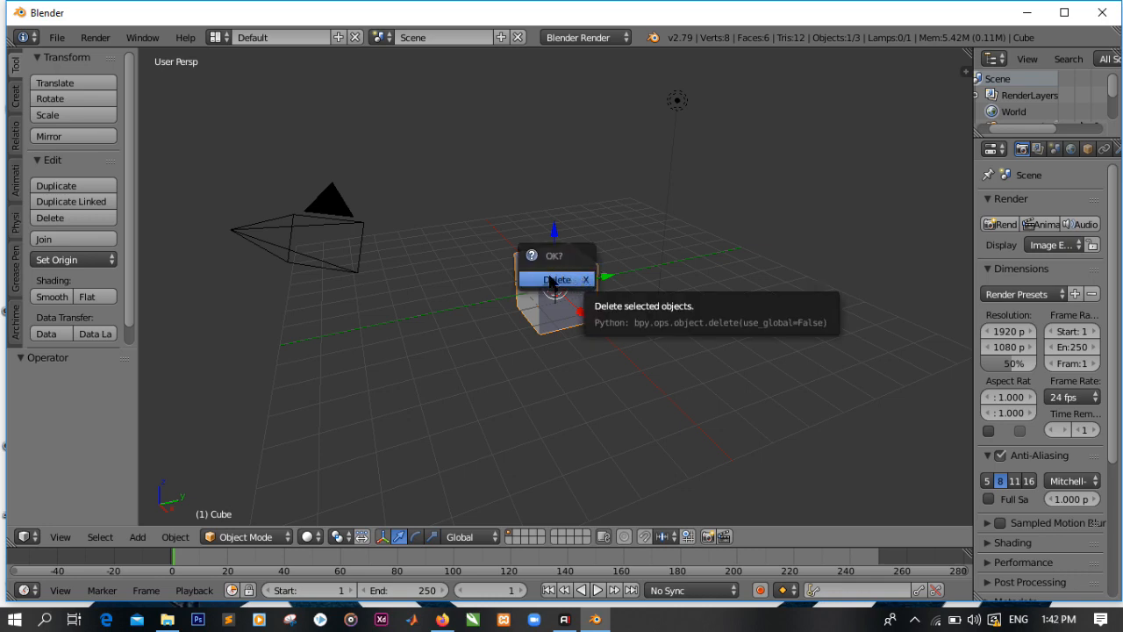
{"action": "left_click", "coordinate": [558, 280]}
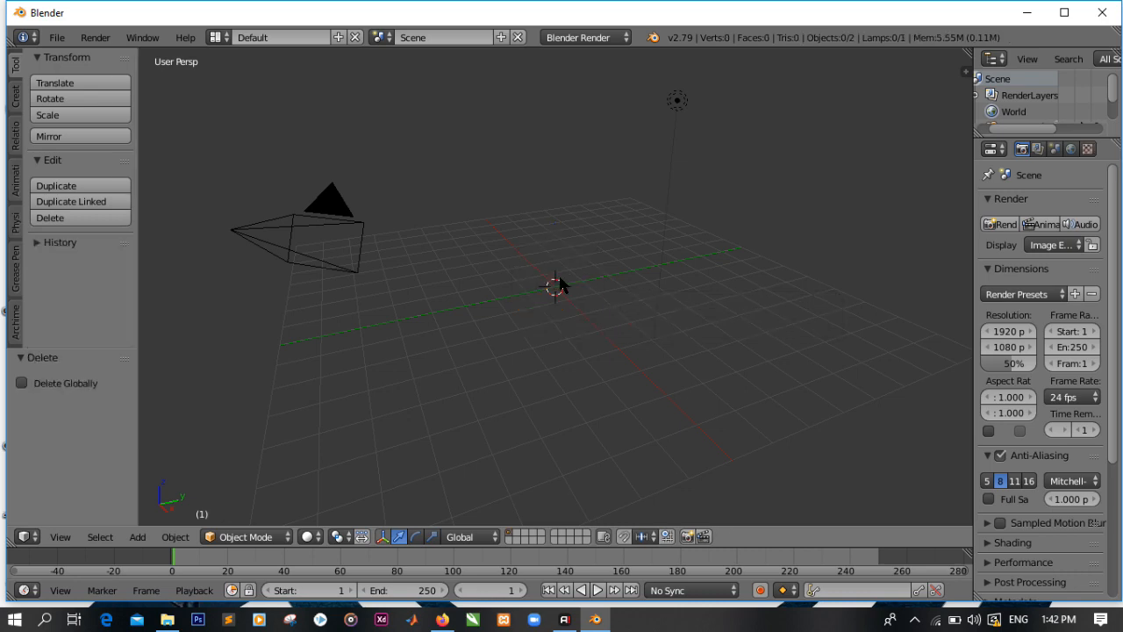
Step: Bring up the choices for adding a curve object to the empty scene
{"action": "middle_click_drag", "start_coordinate": [594, 323], "coordinate": [534, 320]}
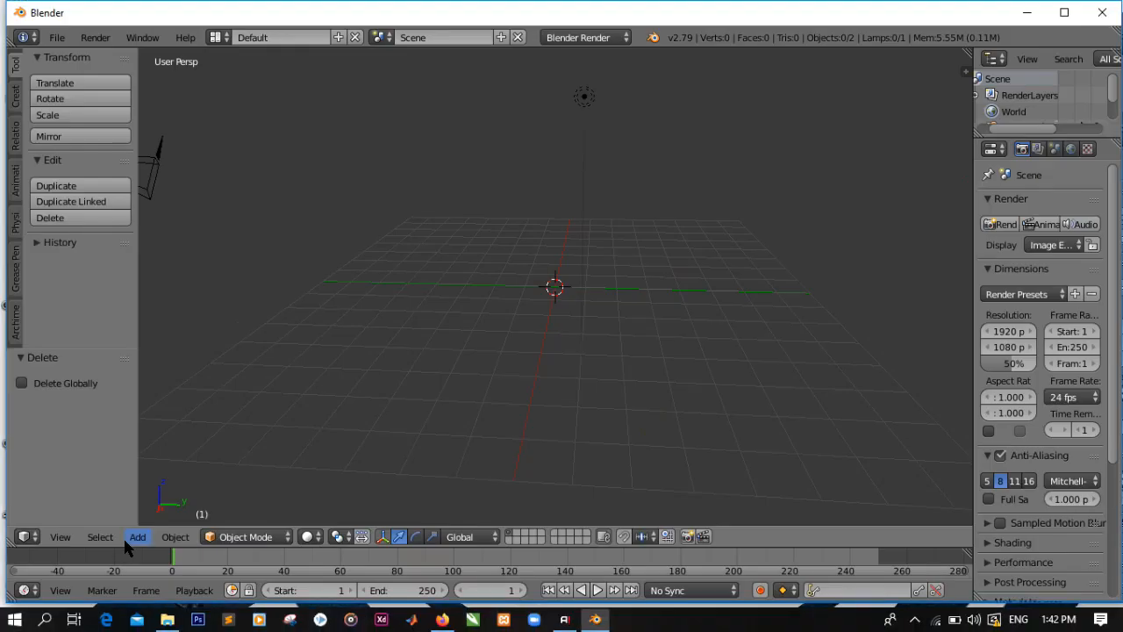
{"action": "left_click", "coordinate": [138, 540]}
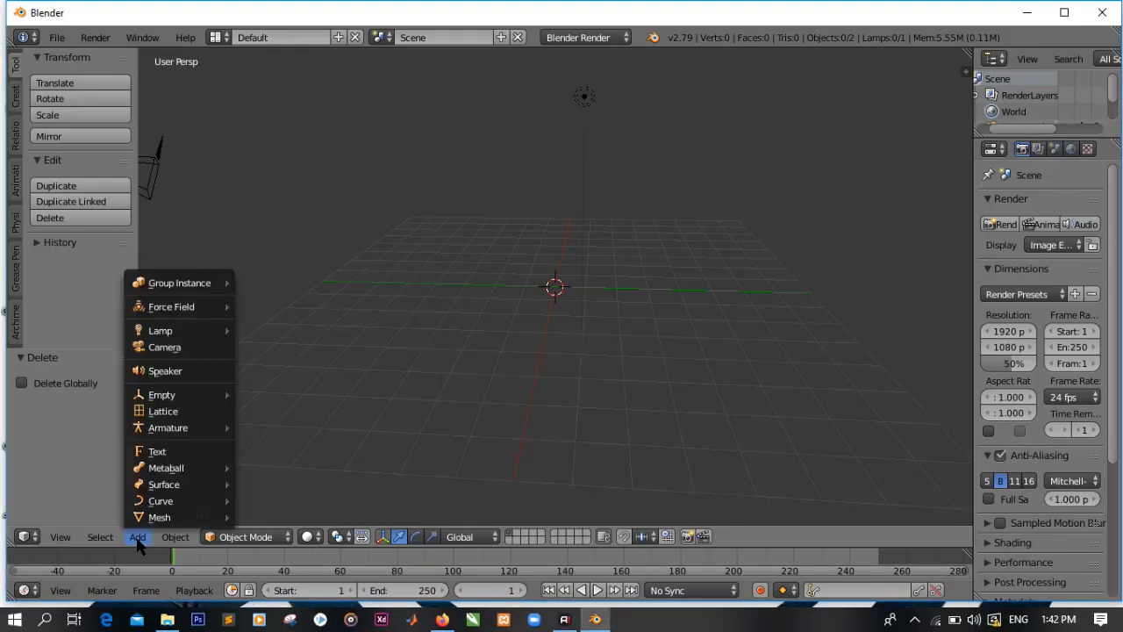
{"action": "mouse_move", "coordinate": [161, 501]}
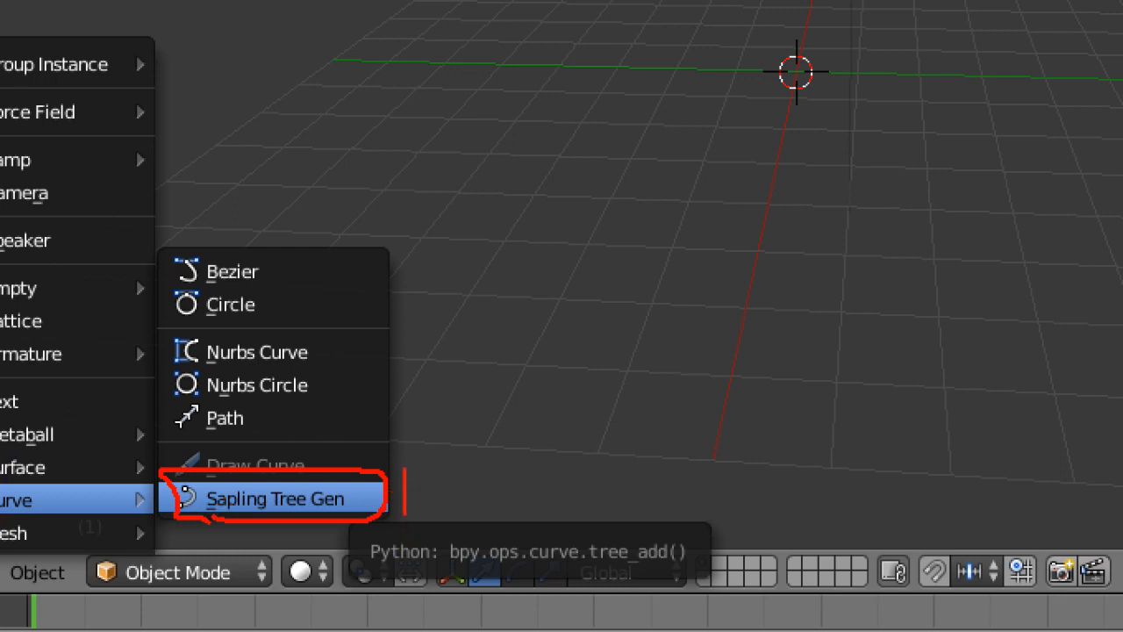
{"action": "type", "text": "versi "}
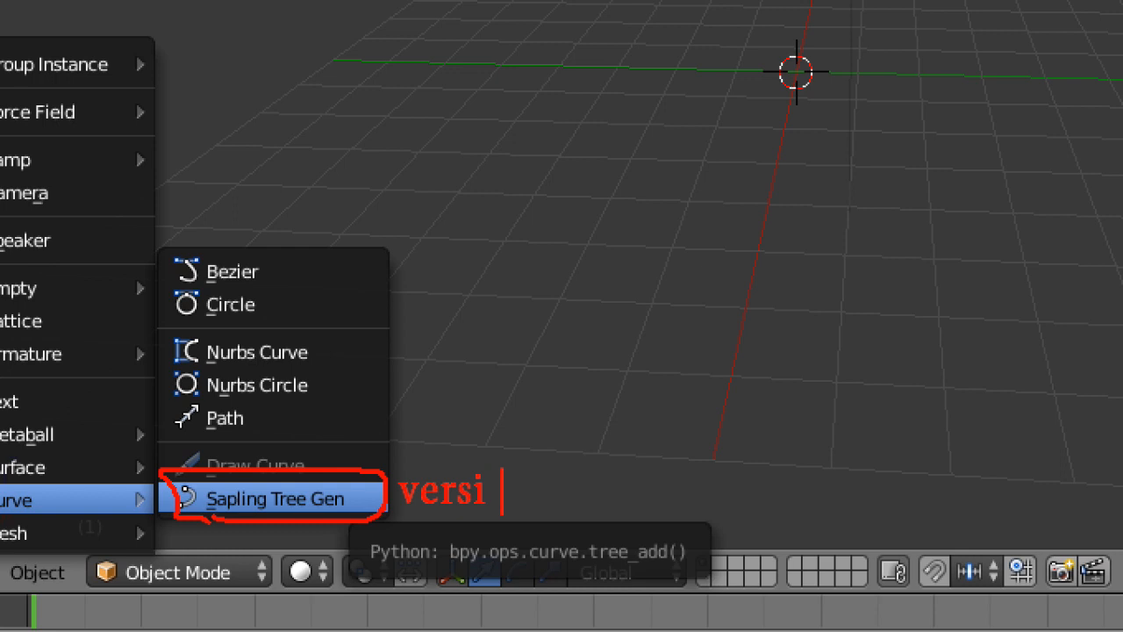
{"action": "type", "text": "blender"}
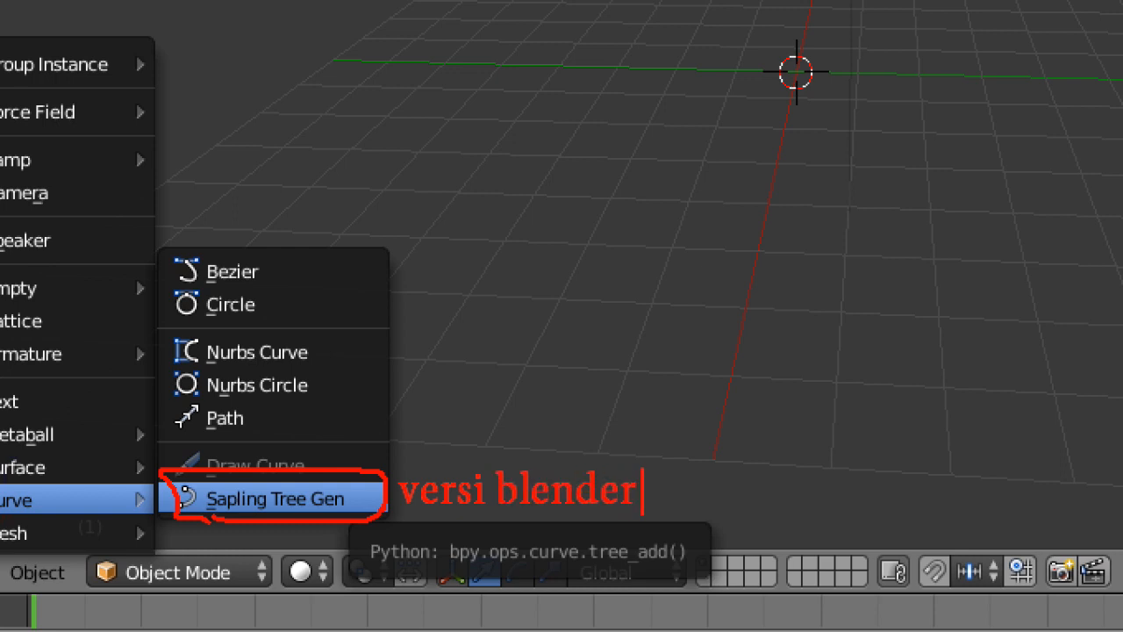
{"action": "type", "text": " 2."}
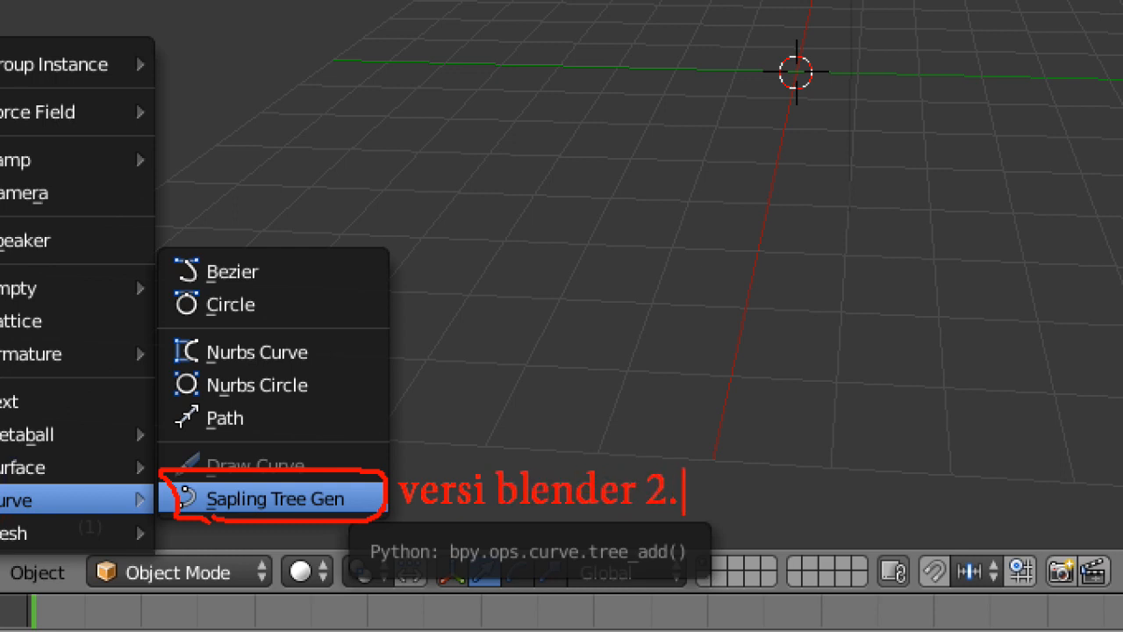
{"action": "type", "text": "76"}
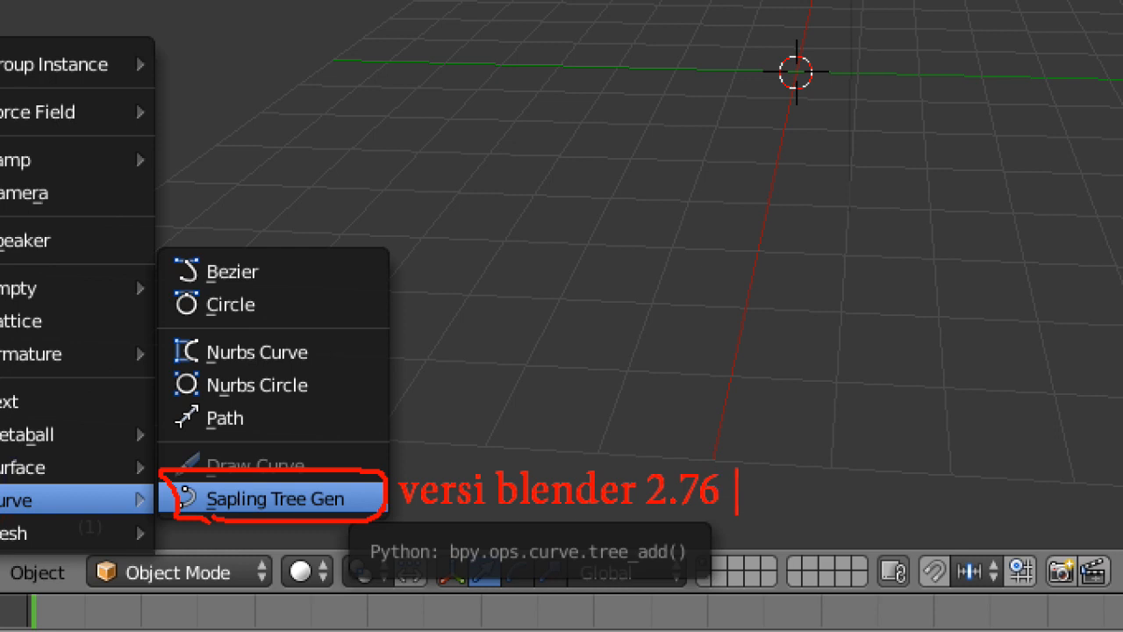
{"action": "type", "text": "\"Tree"}
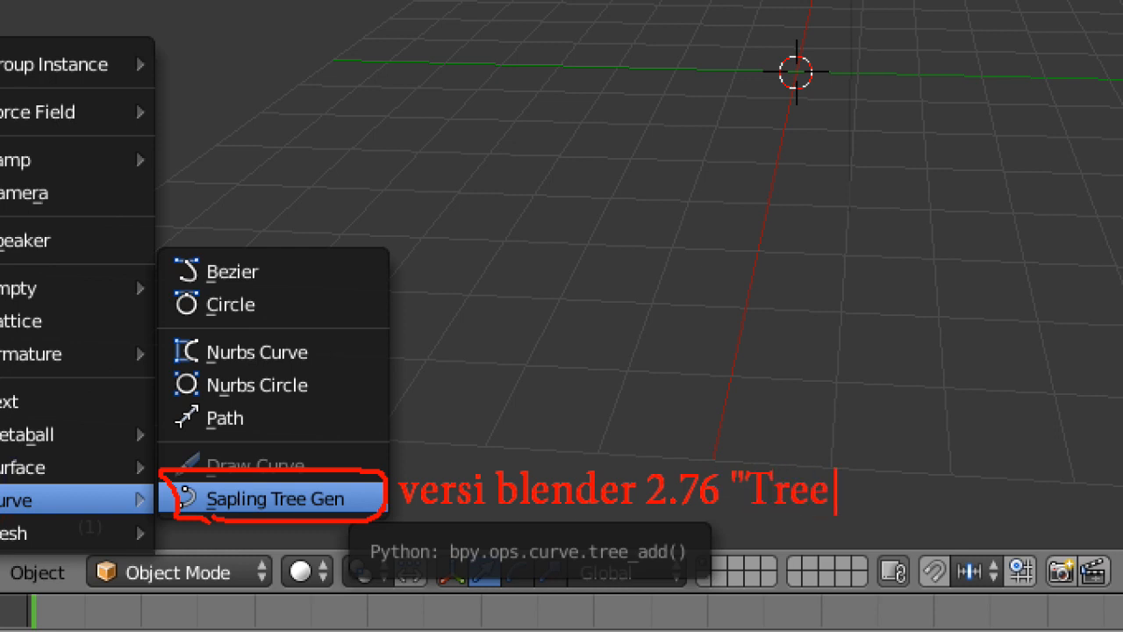
{"action": "type", "text": "\""}
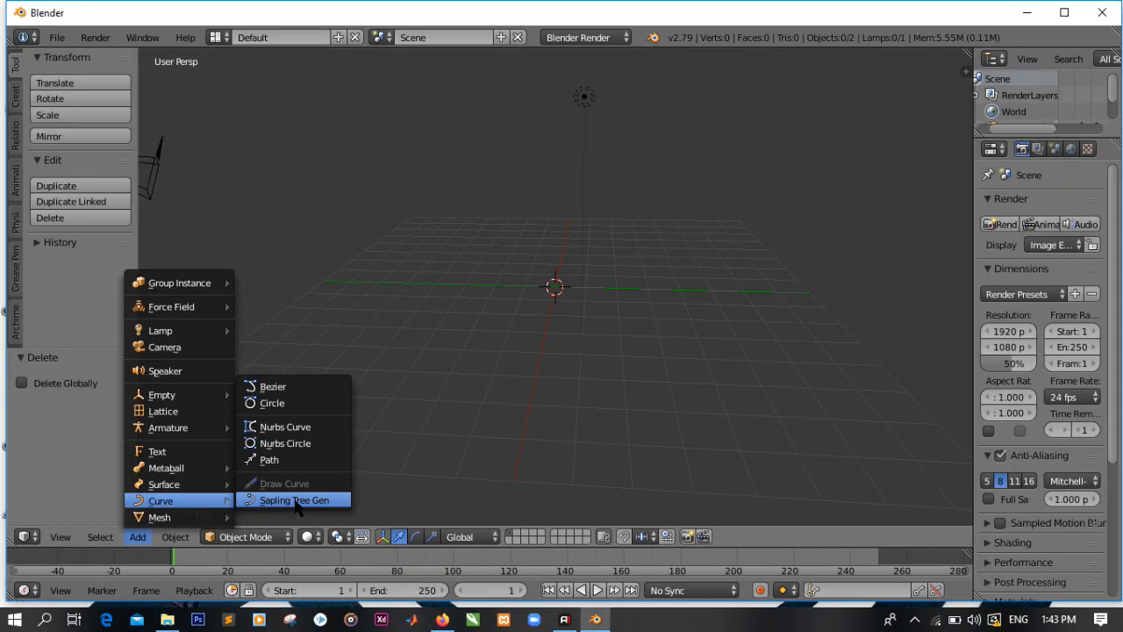
Step: Add a tree at the 3D cursor with Sapling Tree Gen
{"action": "left_click", "coordinate": [296, 502]}
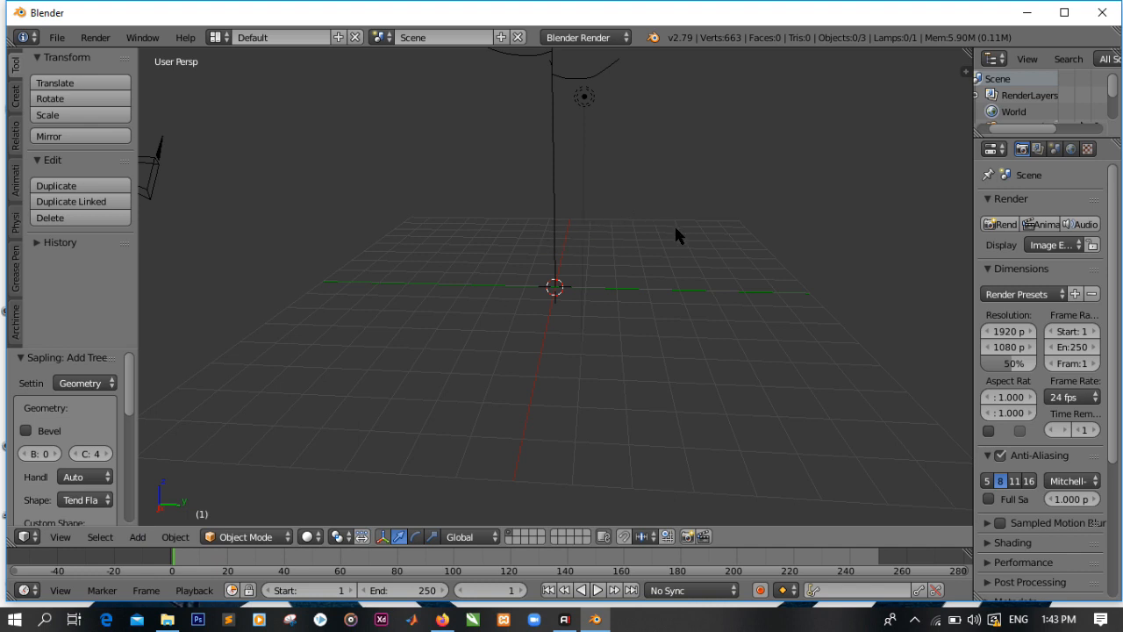
{"action": "scroll", "coordinate": [676, 233], "scroll_direction": "down", "scroll_amount": 5}
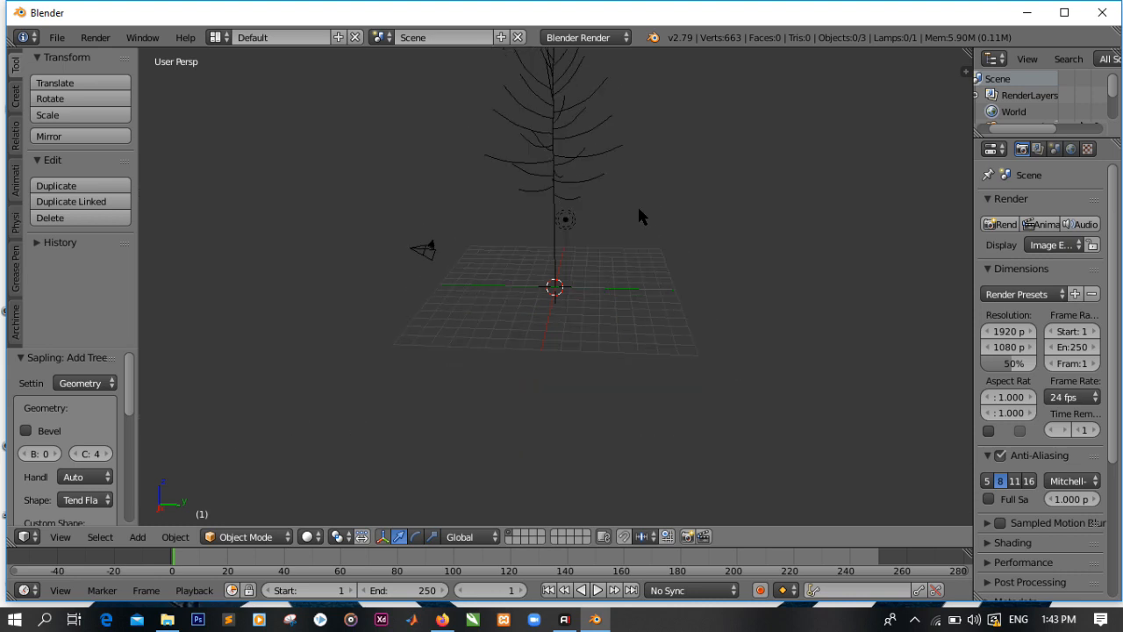
{"action": "middle_click_drag", "start_coordinate": [647, 230], "coordinate": [596, 227]}
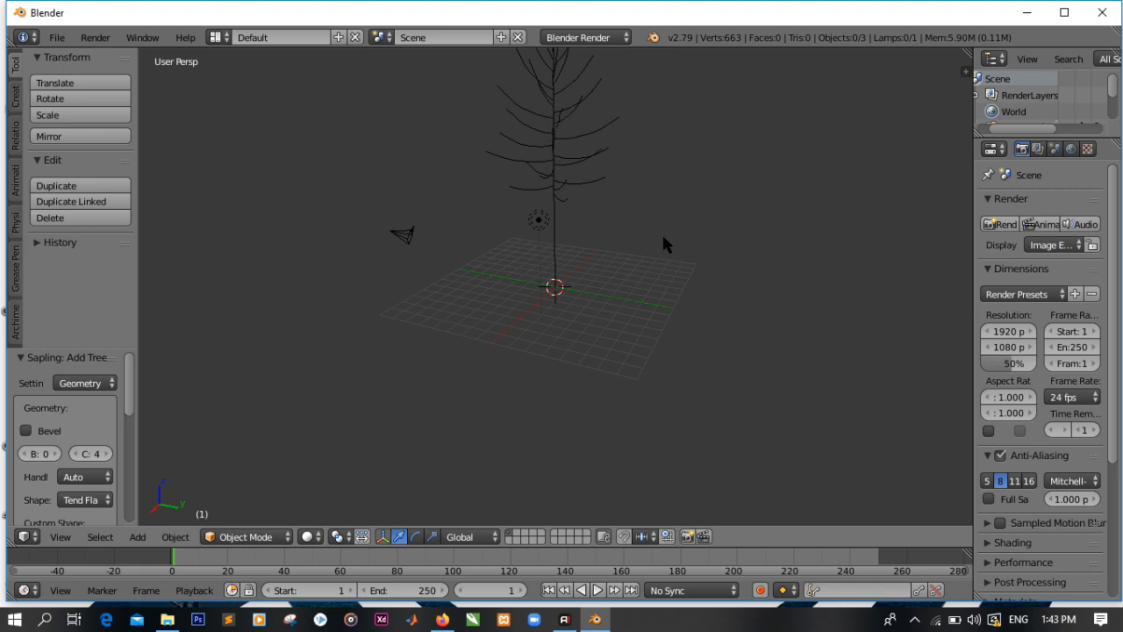
{"action": "middle_click_drag", "start_coordinate": [664, 235], "coordinate": [607, 237]}
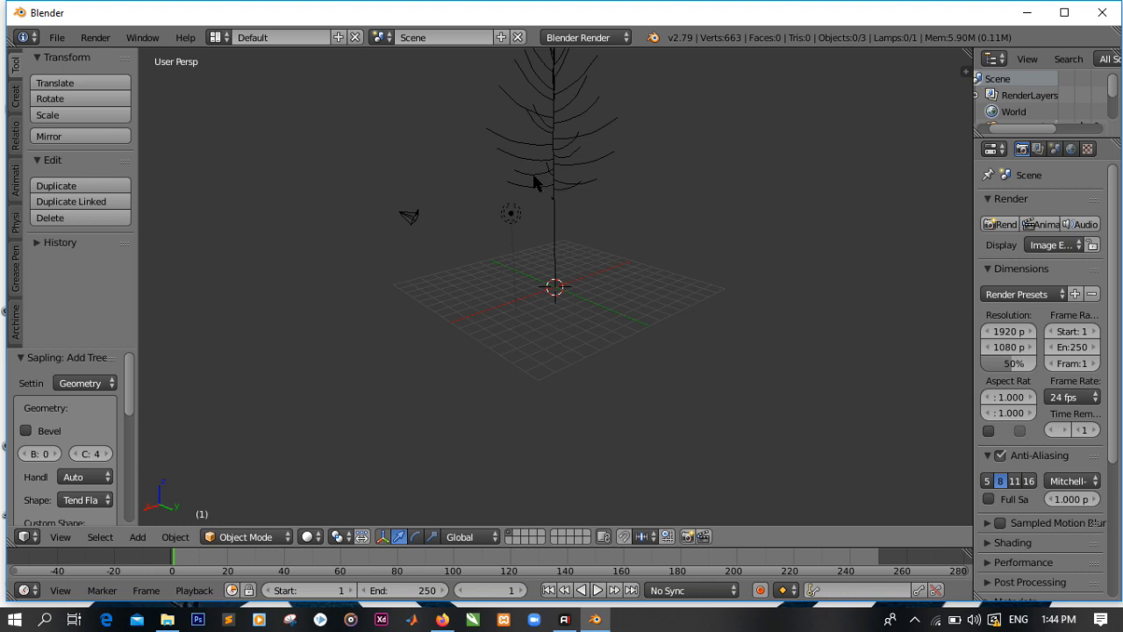
{"action": "middle_click_drag", "start_coordinate": [600, 198], "coordinate": [492, 212]}
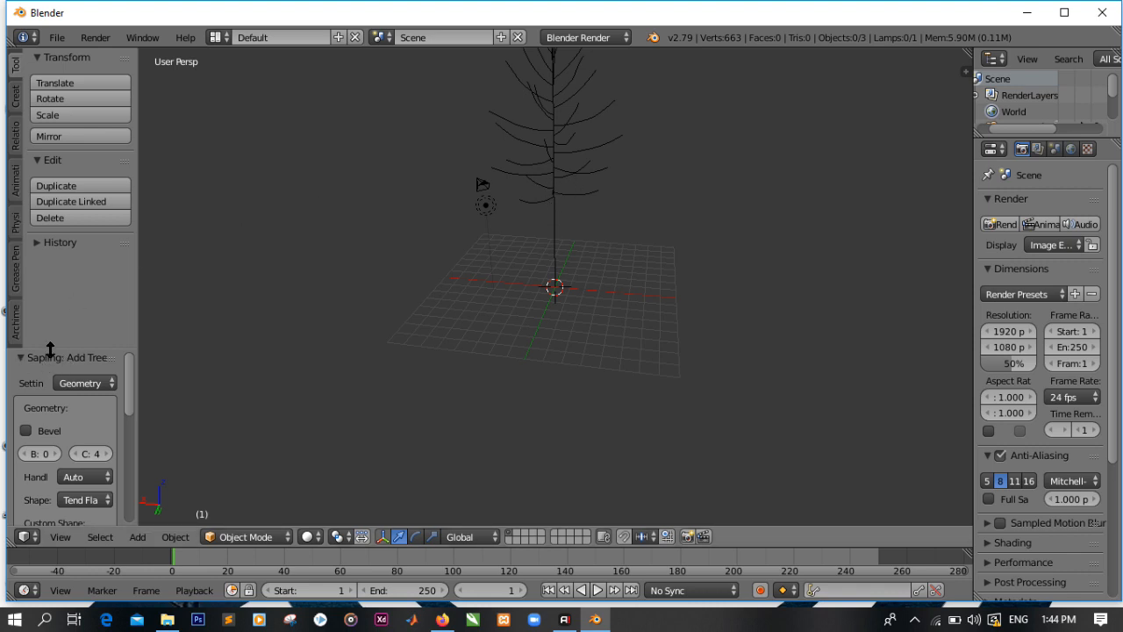
Step: Enlarge the area with the Sapling: Add Tree settings and enable Bevel in the tree's geometry settings
{"action": "left_click_drag", "start_coordinate": [50, 350], "coordinate": [61, 259]}
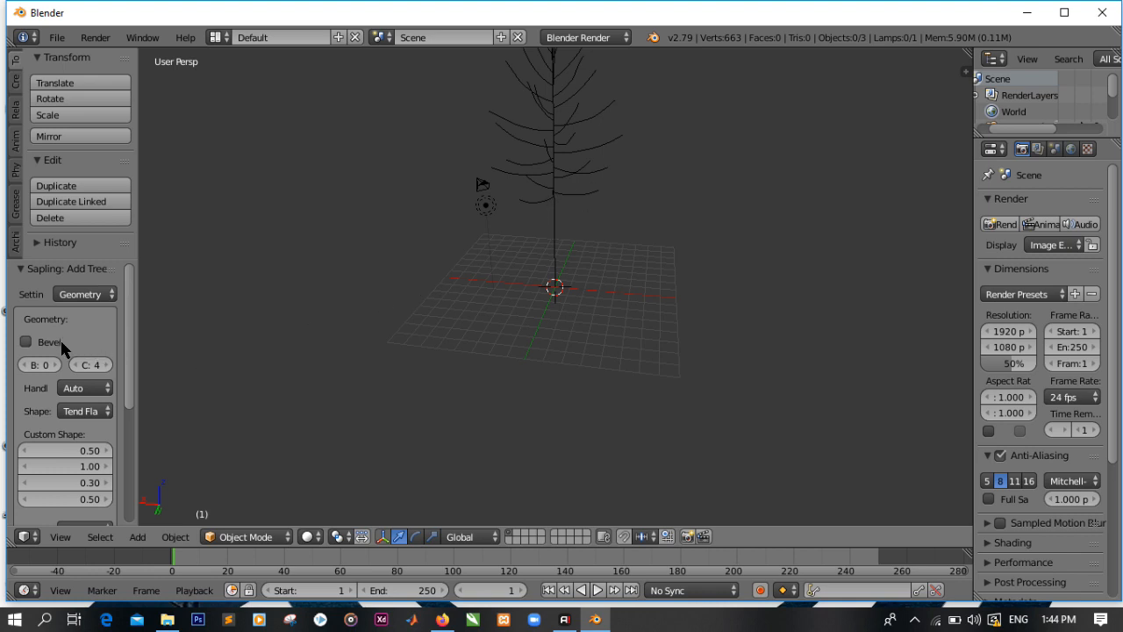
{"action": "left_click", "coordinate": [26, 343]}
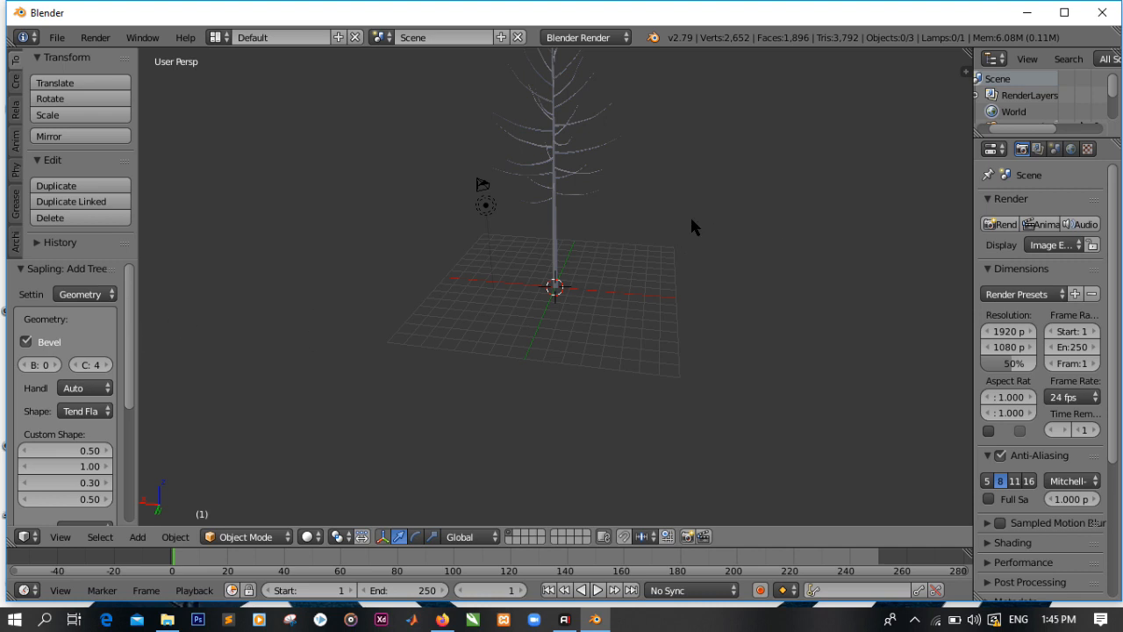
Step: Switch the Sapling: Add Tree settings from Geometry to Branch Splitting
{"action": "middle_click_drag", "start_coordinate": [689, 227], "coordinate": [589, 246]}
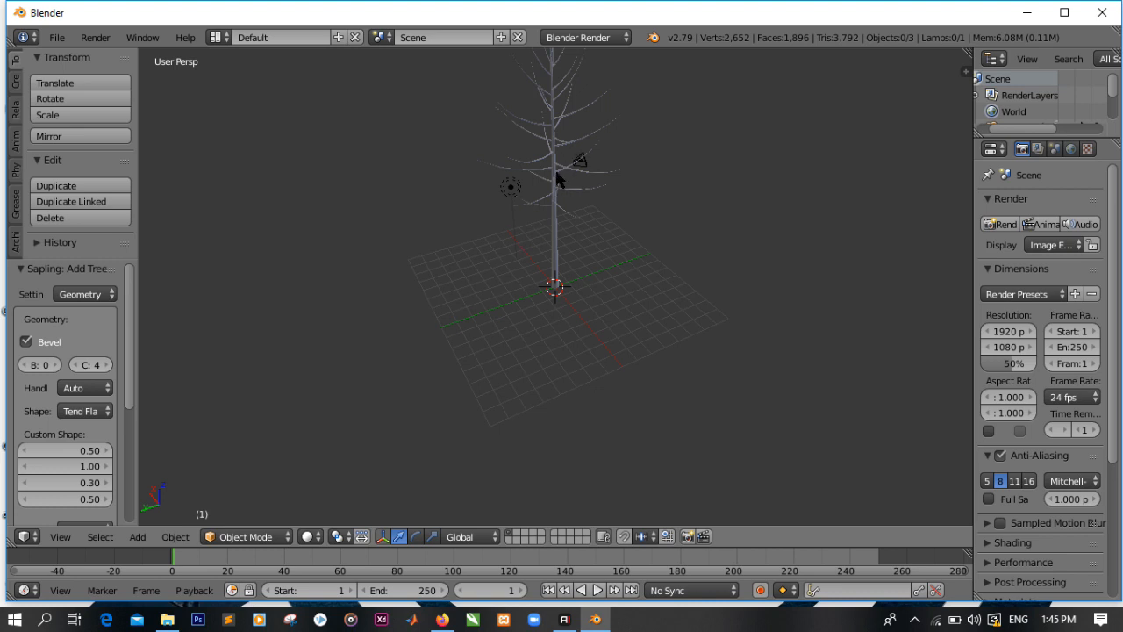
{"action": "middle_click_drag", "start_coordinate": [671, 180], "coordinate": [472, 183]}
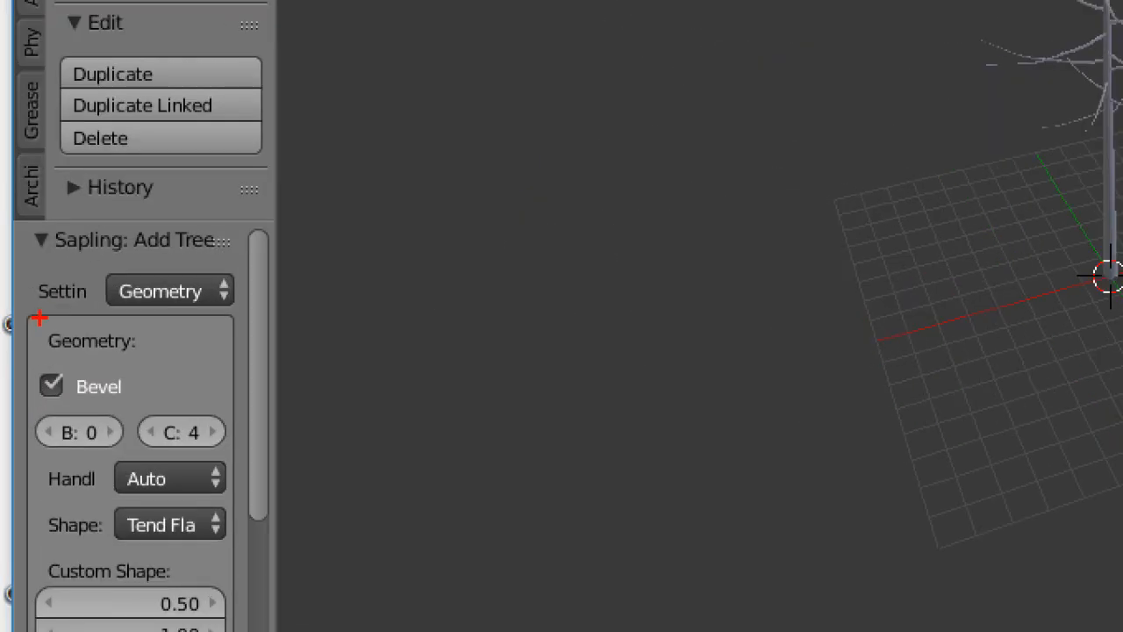
{"action": "mouse_move", "coordinate": [36, 310]}
{"action": "left_mouse_down"}
{"action": "mouse_move", "coordinate": [125, 322]}
{"action": "mouse_move", "coordinate": [246, 307]}
{"action": "mouse_move", "coordinate": [263, 258]}
{"action": "mouse_move", "coordinate": [135, 257]}
{"action": "mouse_move", "coordinate": [7, 286]}
{"action": "mouse_move", "coordinate": [37, 309]}
{"action": "left_mouse_up"}
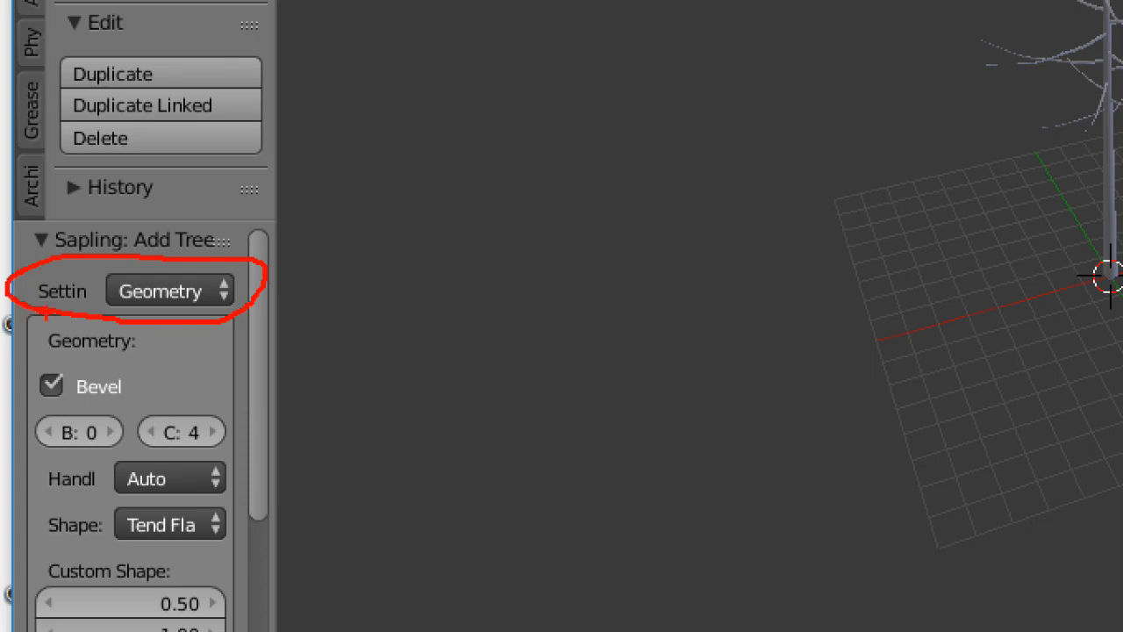
{"action": "key", "text": "Escape"}
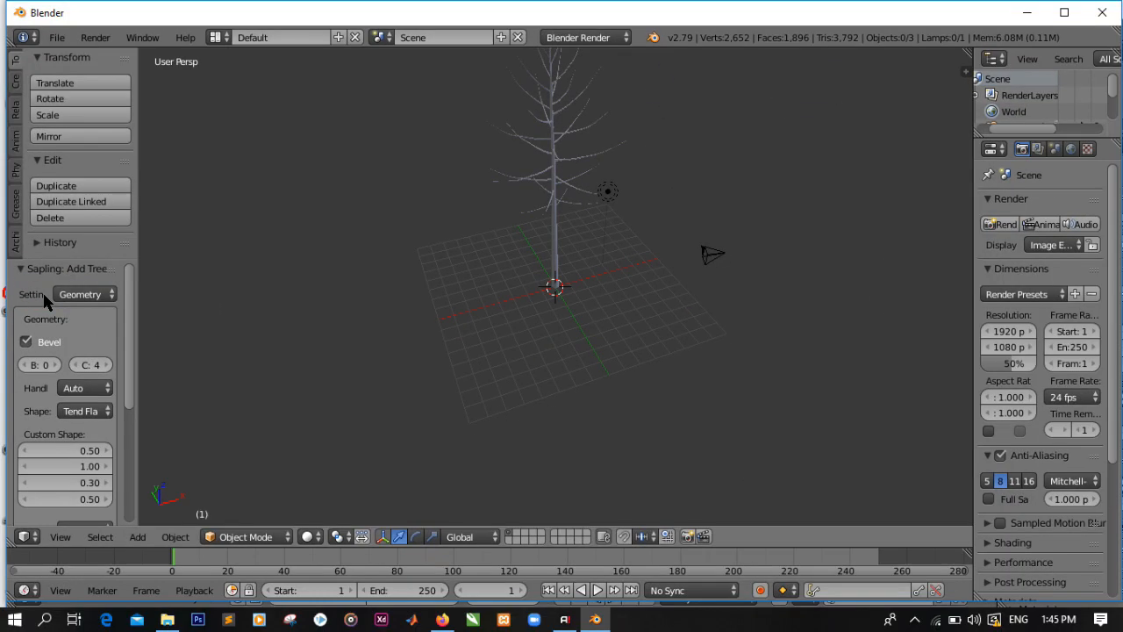
{"action": "left_click", "coordinate": [96, 298]}
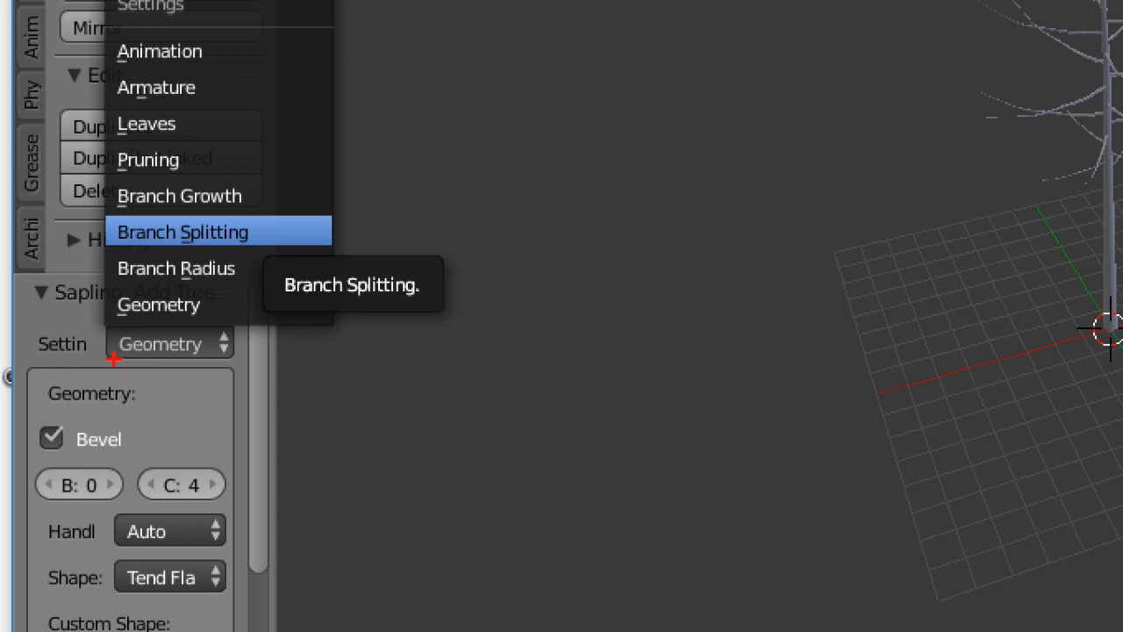
{"action": "mouse_move", "coordinate": [114, 359]}
{"action": "left_mouse_down"}
{"action": "mouse_move", "coordinate": [153, 365]}
{"action": "mouse_move", "coordinate": [200, 344]}
{"action": "mouse_move", "coordinate": [143, 334]}
{"action": "left_mouse_up"}
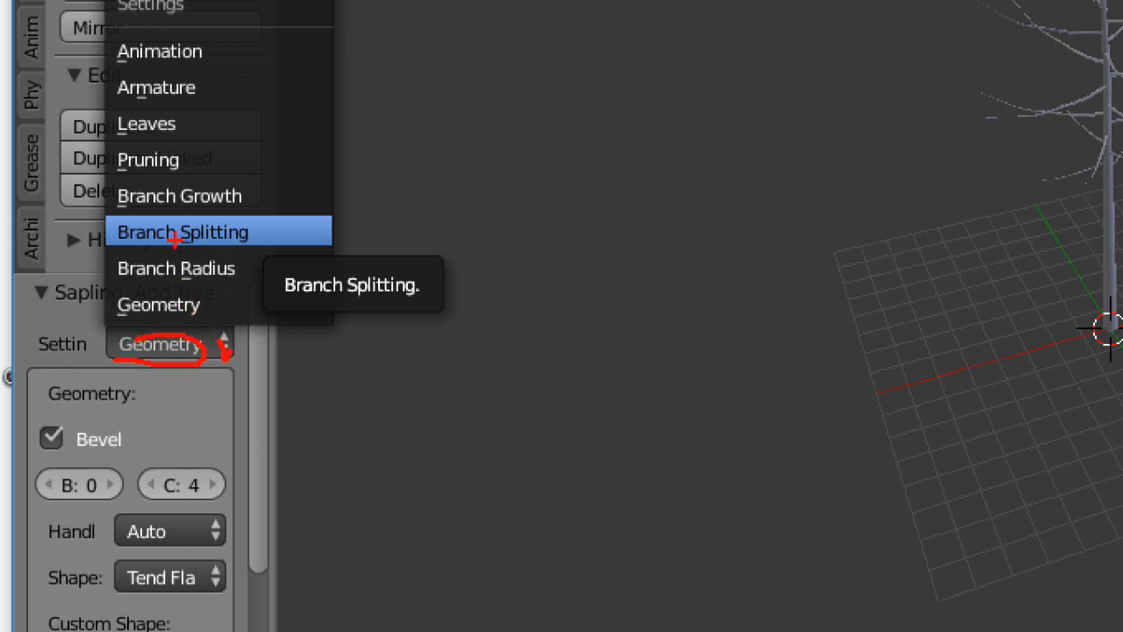
{"action": "mouse_move", "coordinate": [107, 248]}
{"action": "left_mouse_down"}
{"action": "mouse_move", "coordinate": [206, 260]}
{"action": "mouse_move", "coordinate": [290, 224]}
{"action": "mouse_move", "coordinate": [103, 217]}
{"action": "left_mouse_up"}
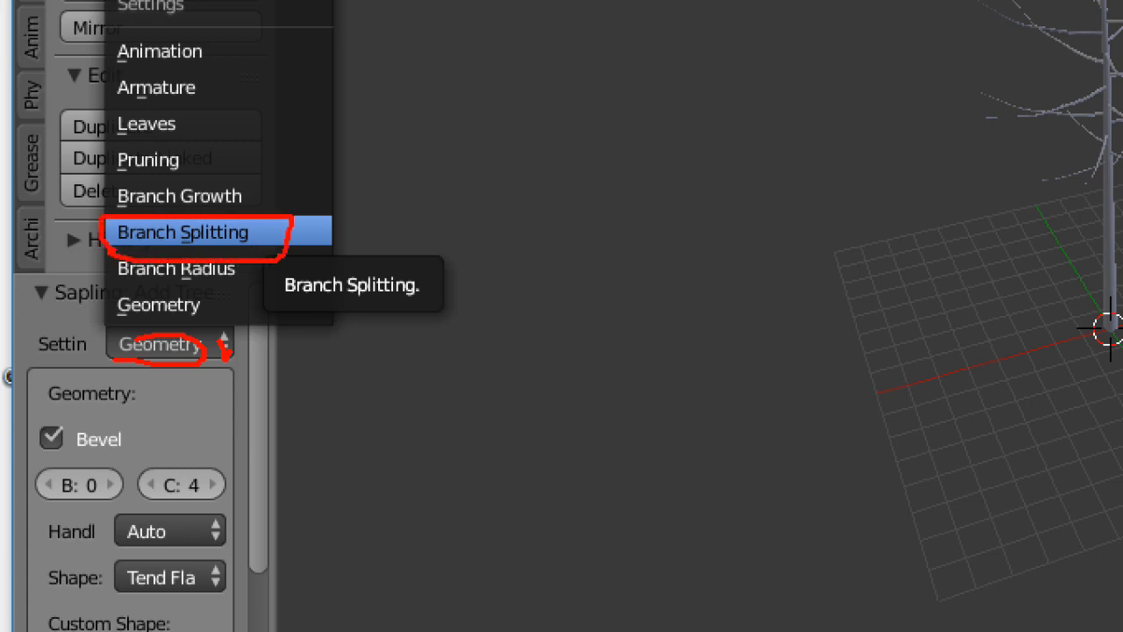
{"action": "key", "text": "Escape"}
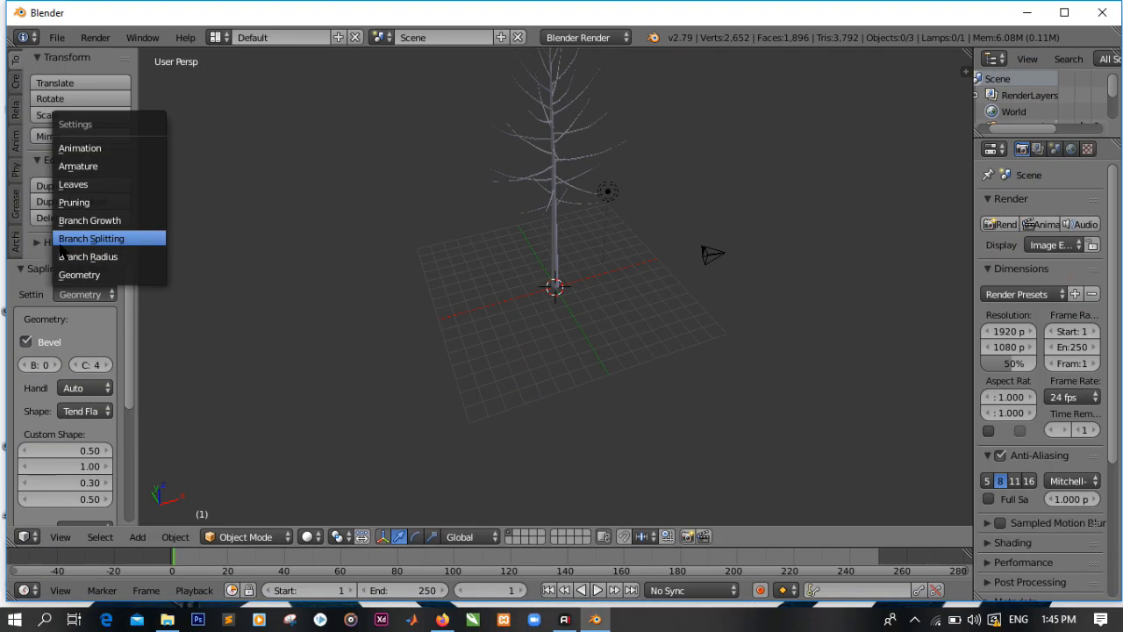
{"action": "left_click", "coordinate": [101, 240]}
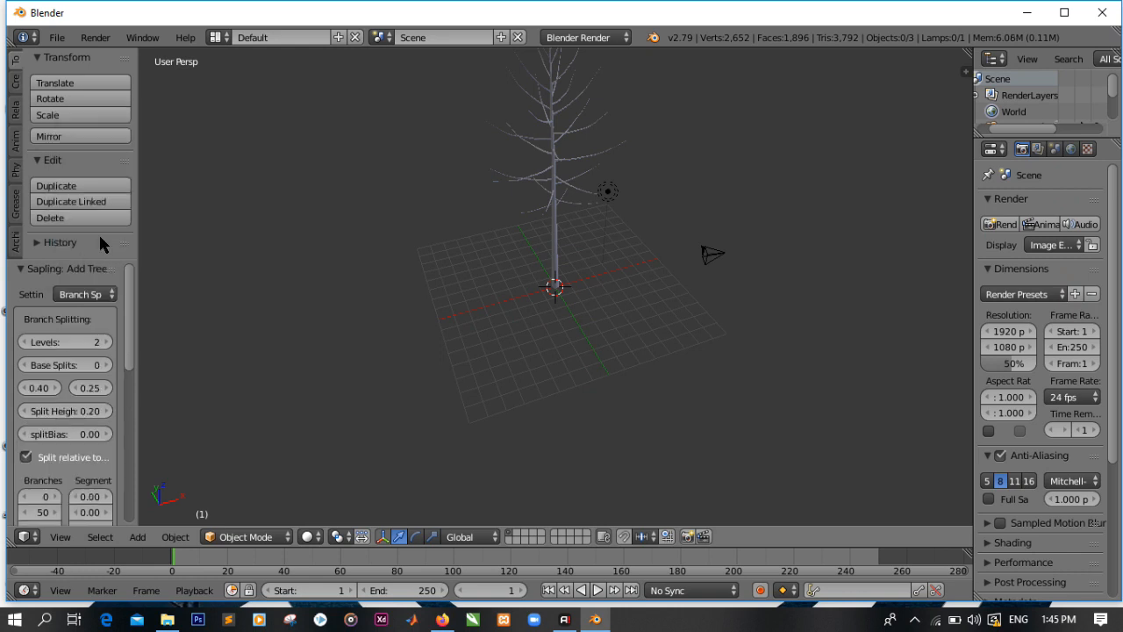
{"action": "left_click", "coordinate": [105, 294]}
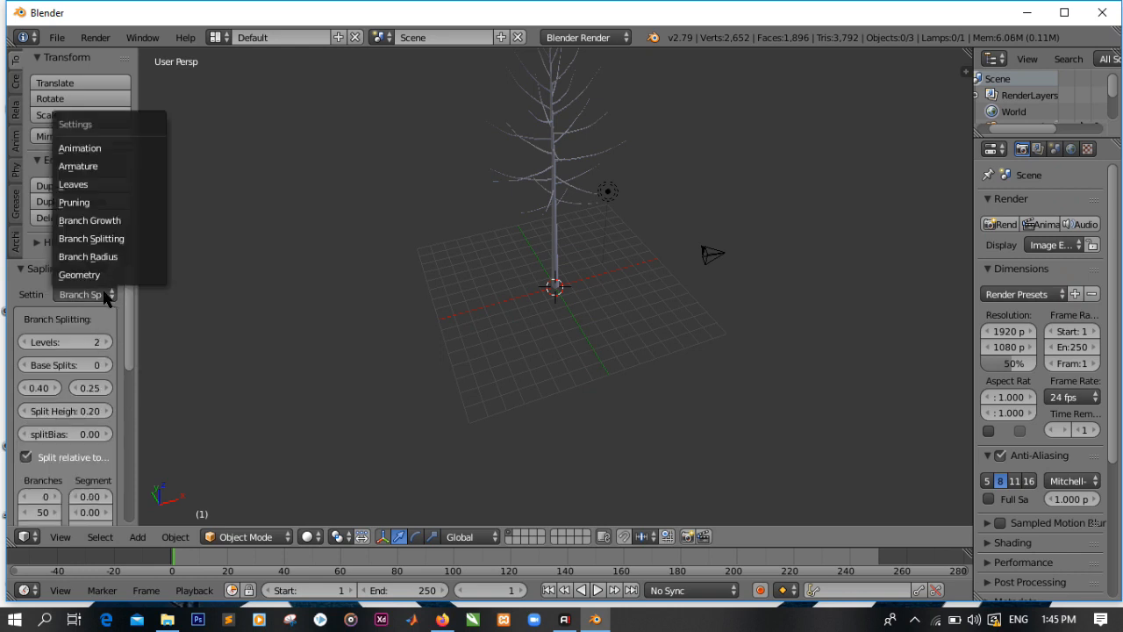
{"action": "left_click", "coordinate": [110, 237]}
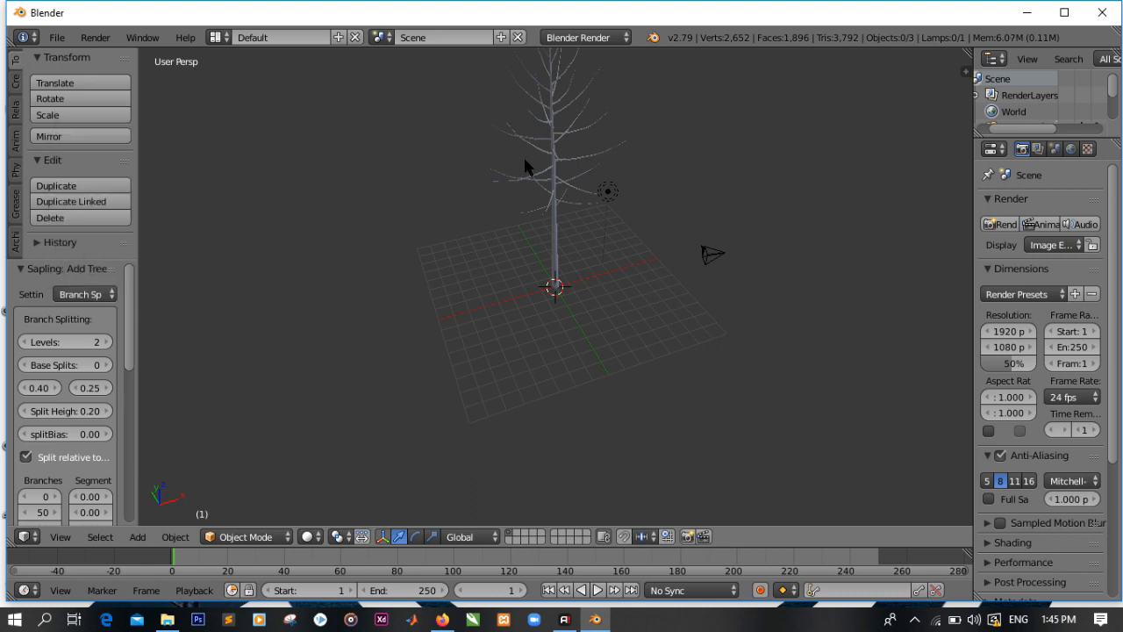
Step: Set the tree's branch splitting Levels to 3
{"action": "middle_click_drag", "start_coordinate": [682, 205], "coordinate": [567, 208]}
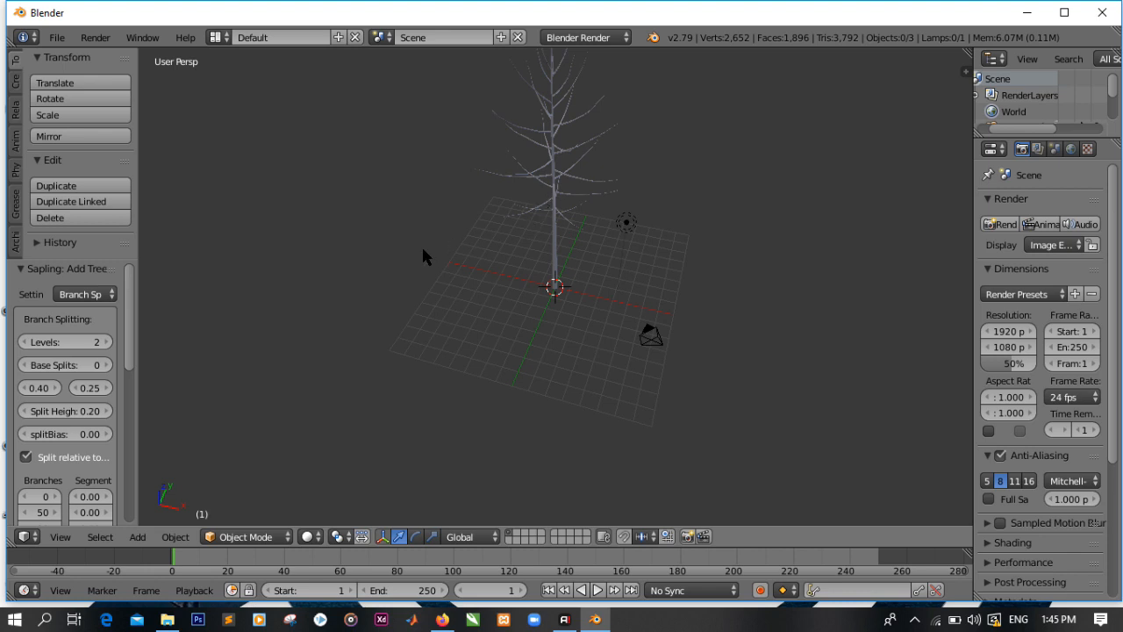
{"action": "middle_click_drag", "start_coordinate": [427, 253], "coordinate": [509, 204]}
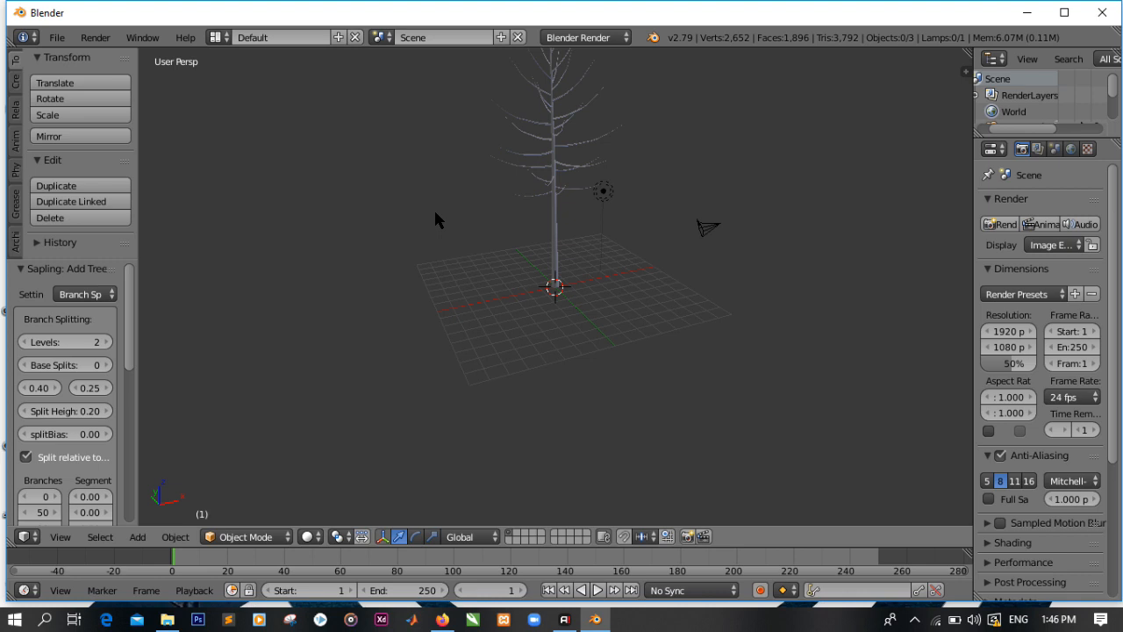
{"action": "left_click", "coordinate": [106, 347]}
{"action": "left_click", "coordinate": [107, 344]}
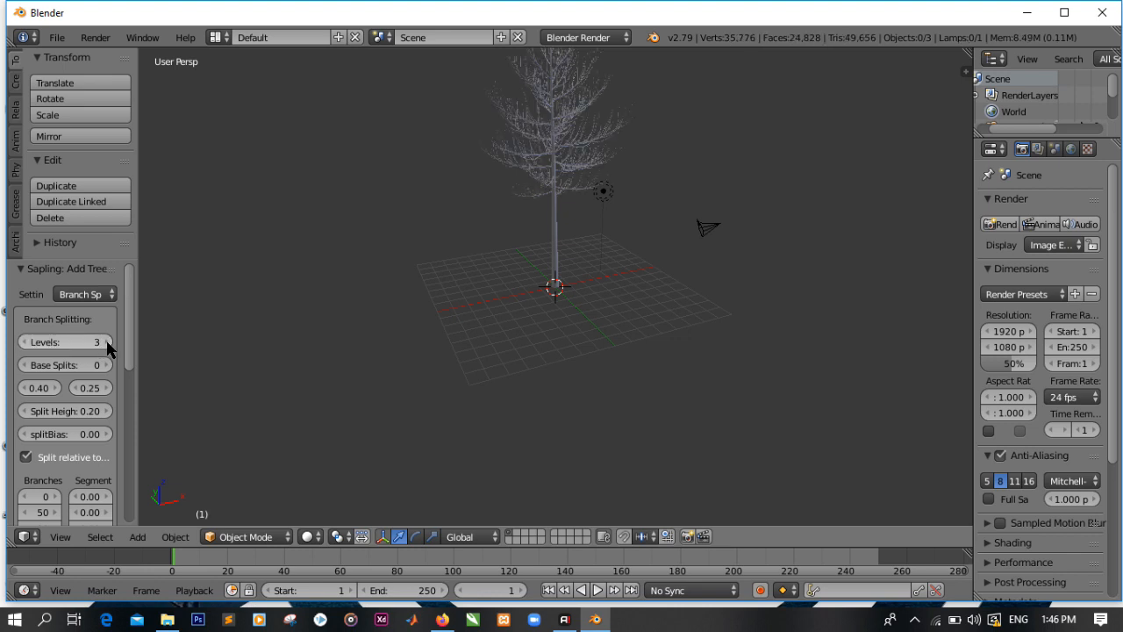
Step: Switch the Sapling: Add Tree settings to Leaves and enable Show Leaves for the tree
{"action": "middle_click_drag", "start_coordinate": [704, 173], "coordinate": [537, 195]}
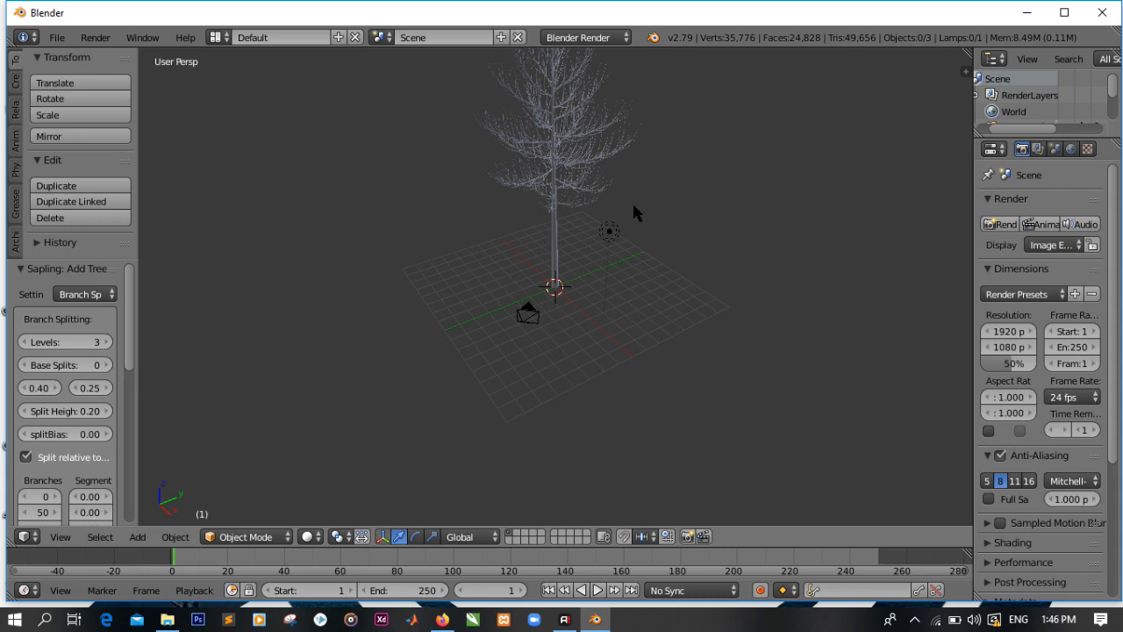
{"action": "middle_click_drag", "start_coordinate": [640, 210], "coordinate": [494, 214]}
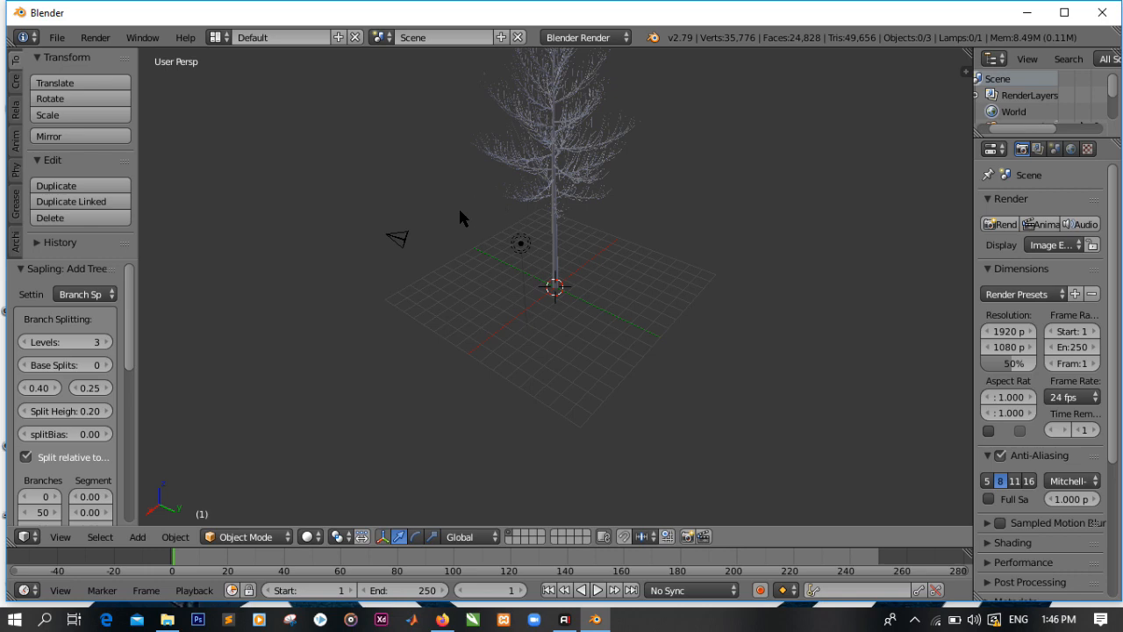
{"action": "middle_click_drag", "start_coordinate": [463, 239], "coordinate": [624, 229]}
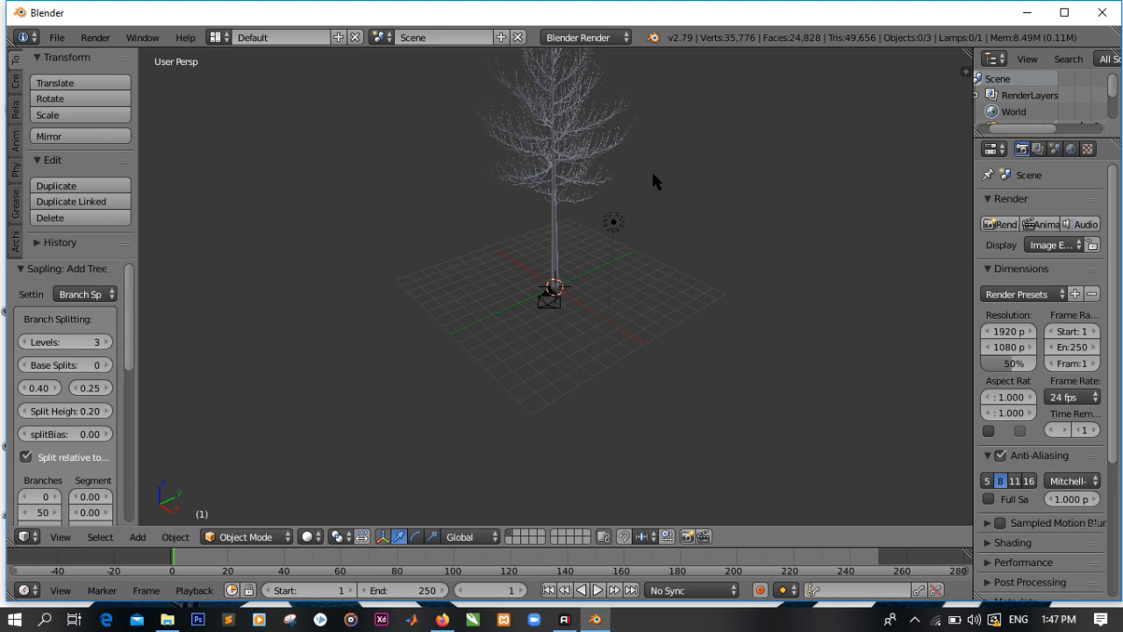
{"action": "middle_click_drag", "start_coordinate": [653, 180], "coordinate": [564, 193]}
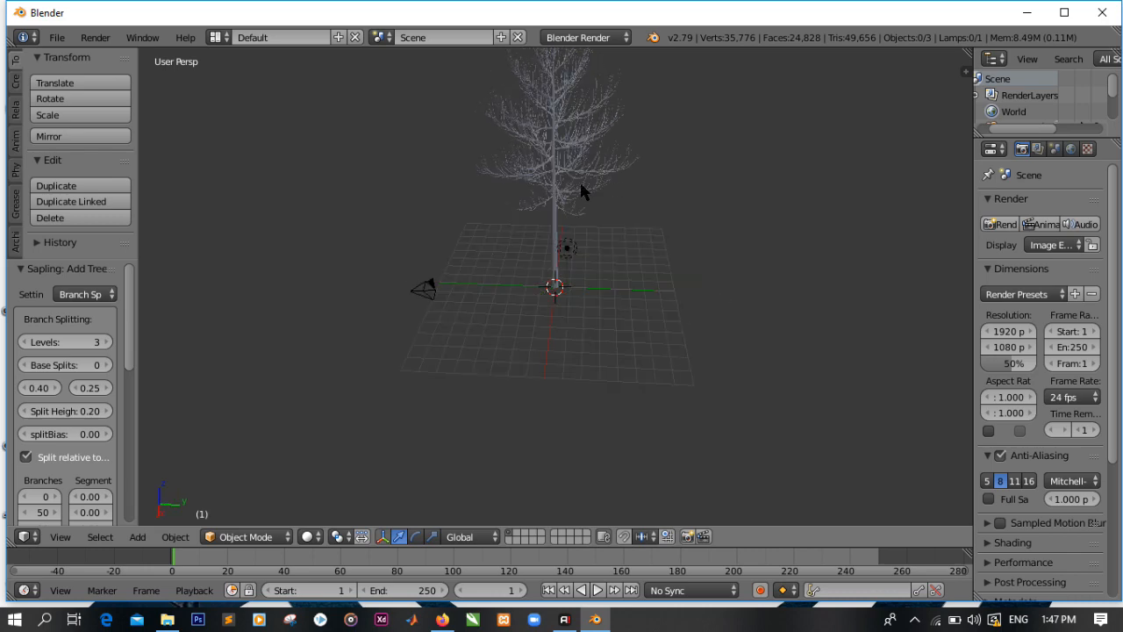
{"action": "middle_click_drag", "start_coordinate": [411, 210], "coordinate": [531, 211]}
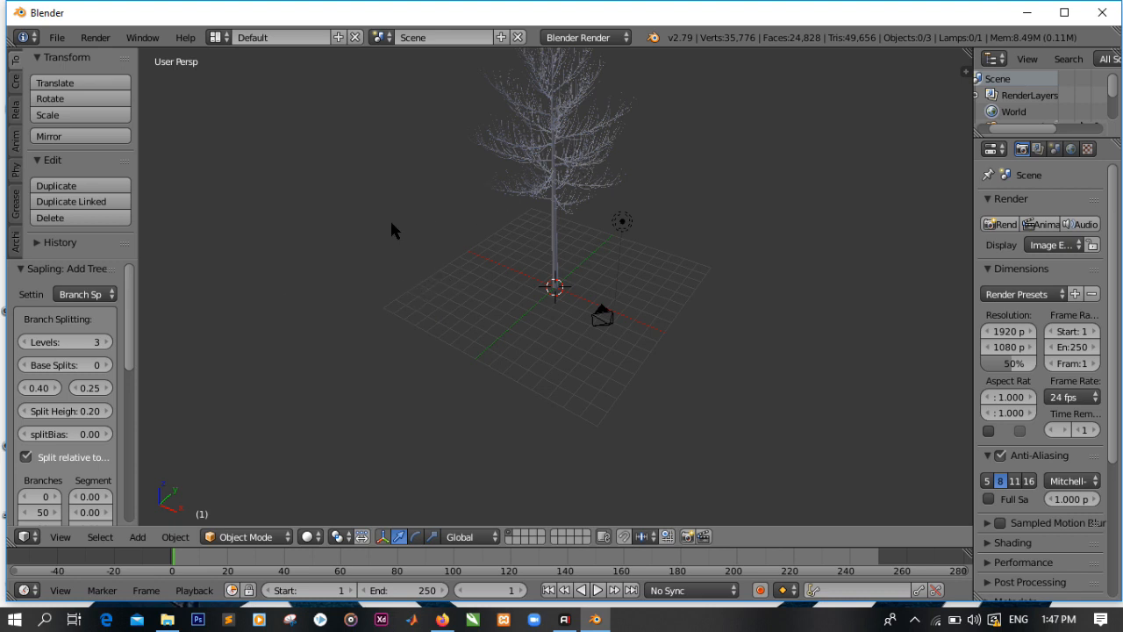
{"action": "left_click", "coordinate": [97, 297]}
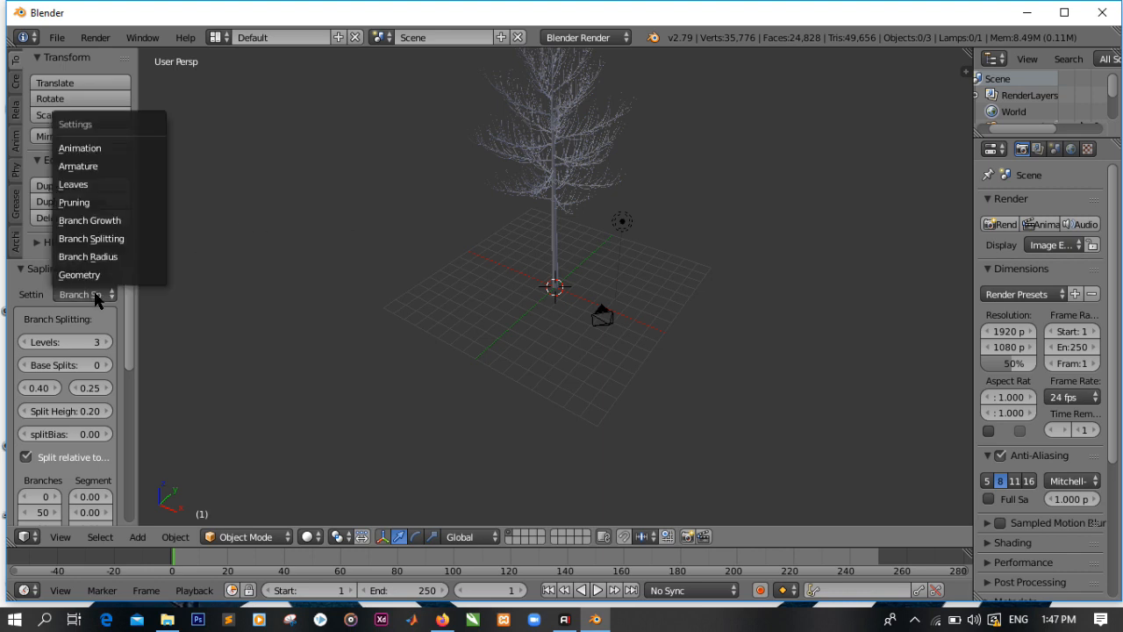
{"action": "left_click", "coordinate": [133, 184]}
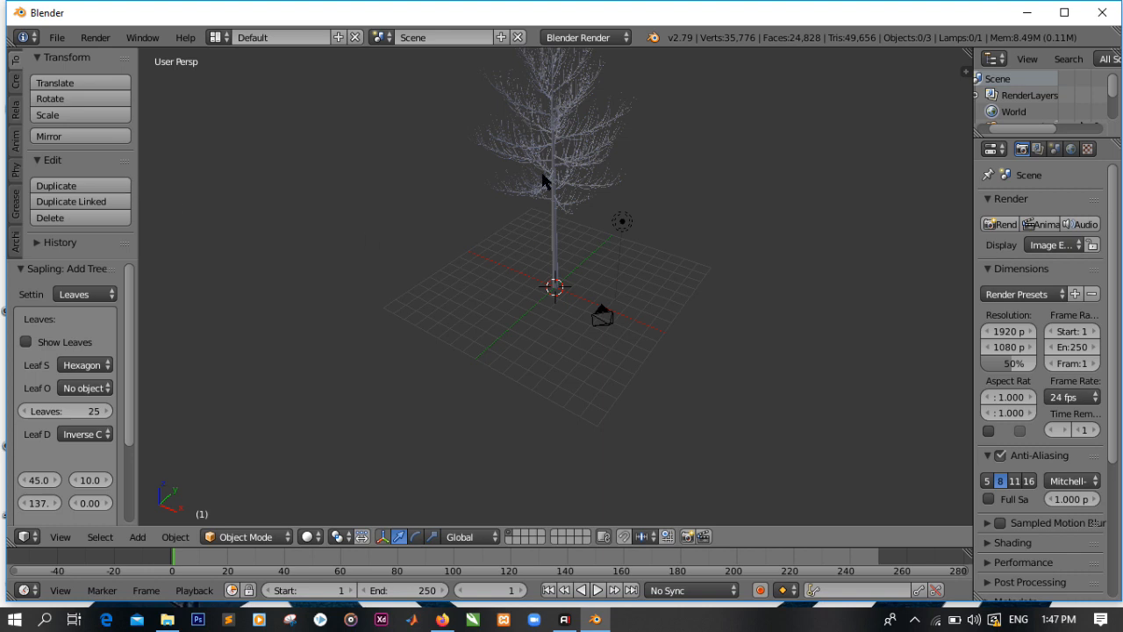
{"action": "left_click", "coordinate": [27, 343]}
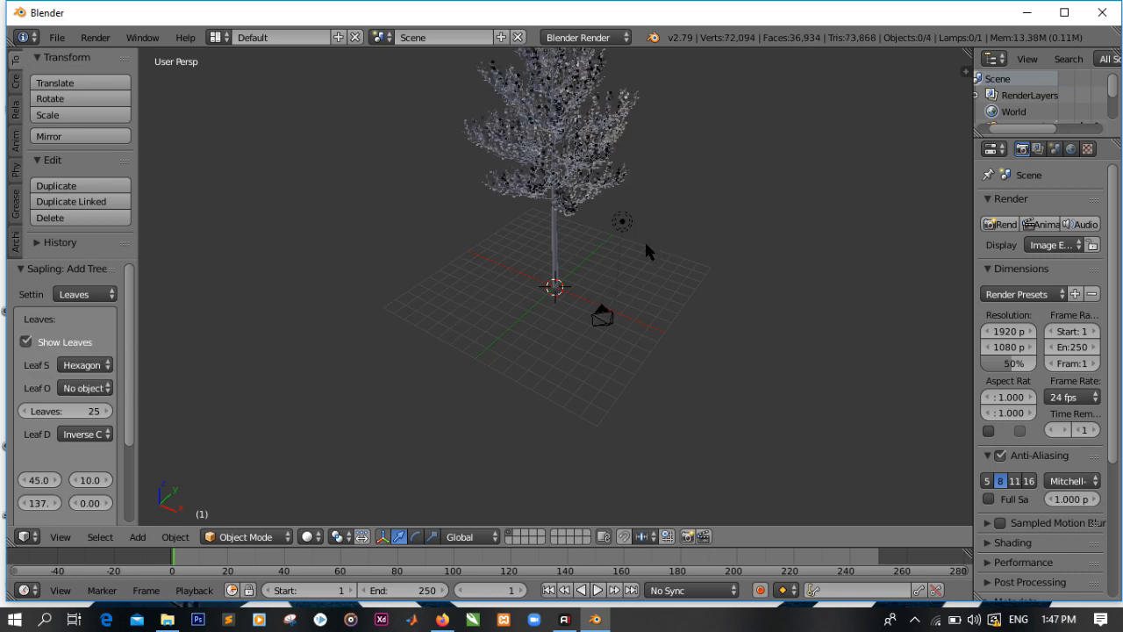
Step: Widen the properties area and add a new material to the tree's leaves object
{"action": "middle_click_drag", "start_coordinate": [675, 243], "coordinate": [423, 229]}
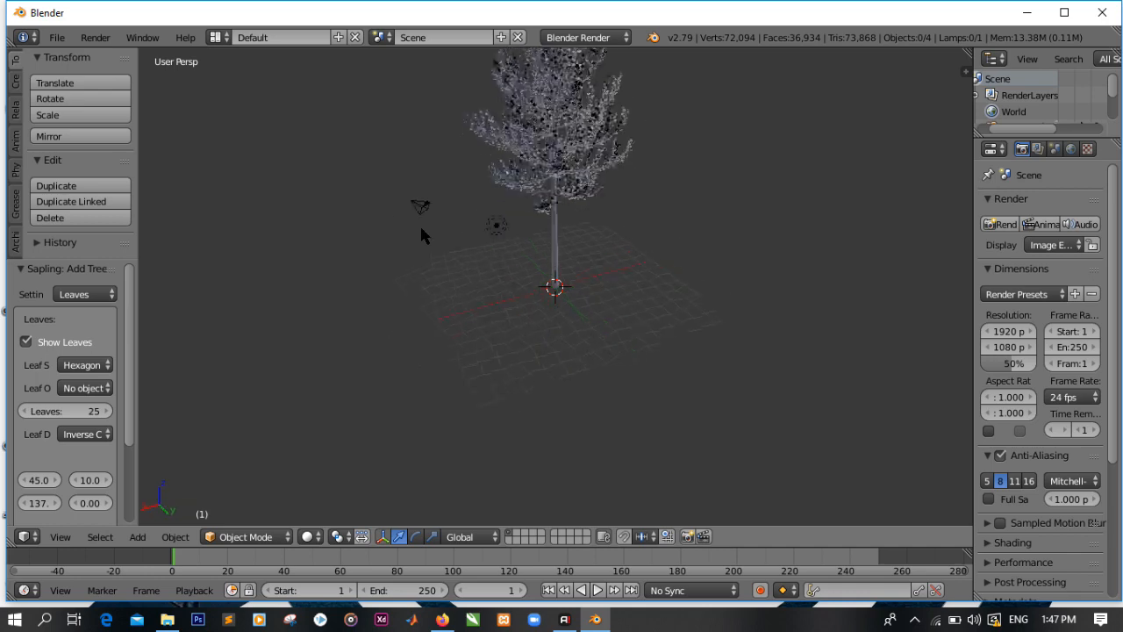
{"action": "middle_click_drag", "start_coordinate": [636, 179], "coordinate": [451, 184]}
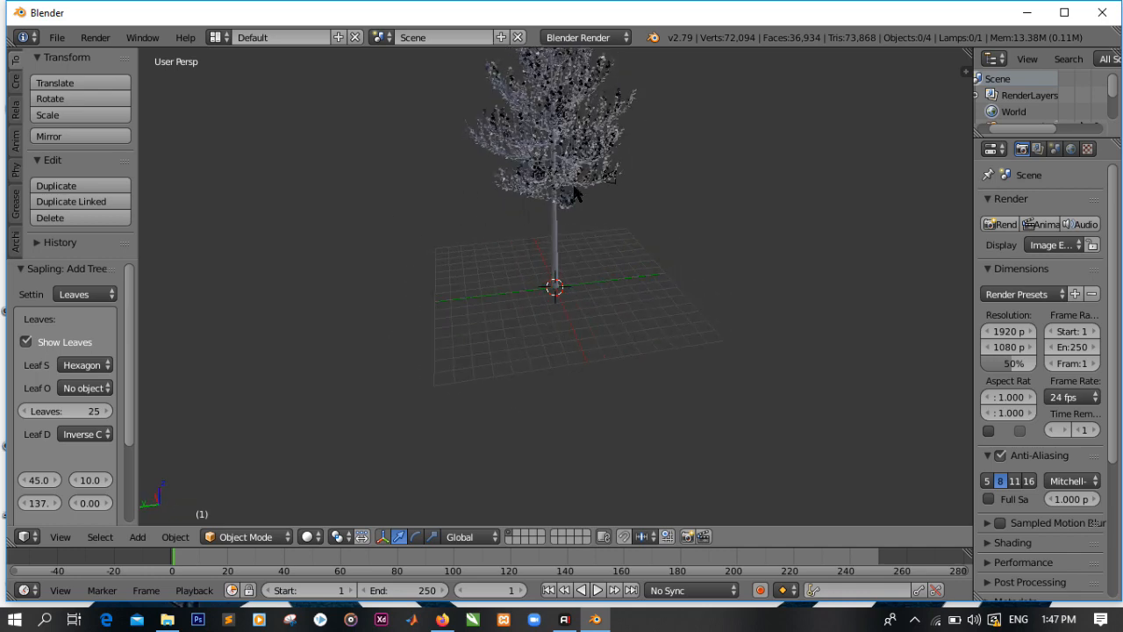
{"action": "scroll", "coordinate": [573, 188], "scroll_direction": "up", "scroll_amount": 3}
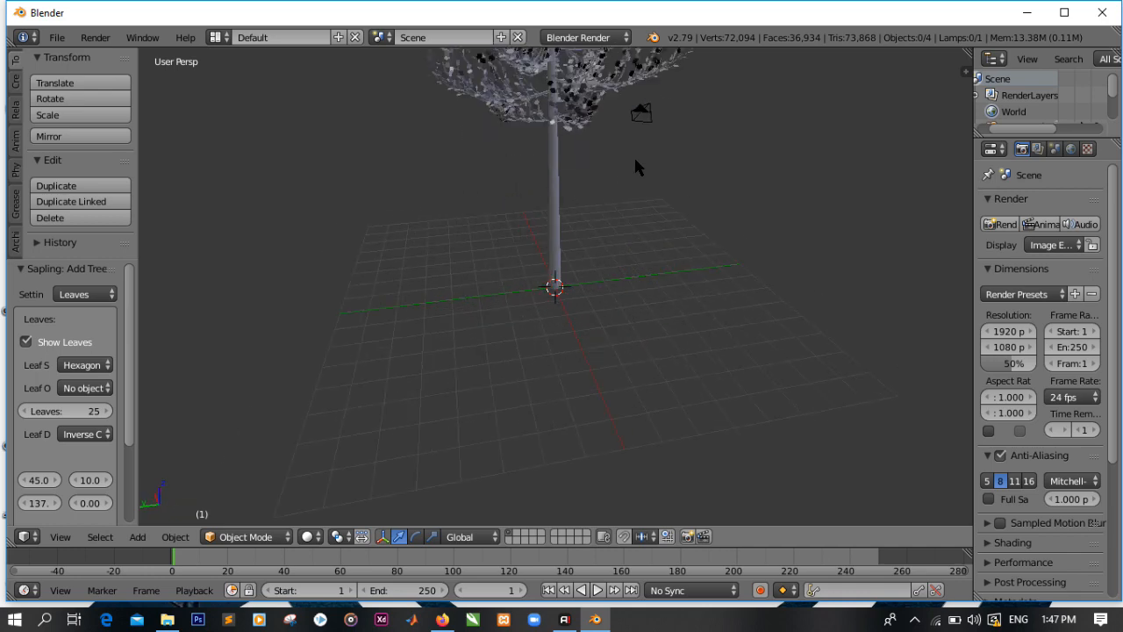
{"action": "middle_click_drag", "start_coordinate": [660, 158], "coordinate": [618, 195]}
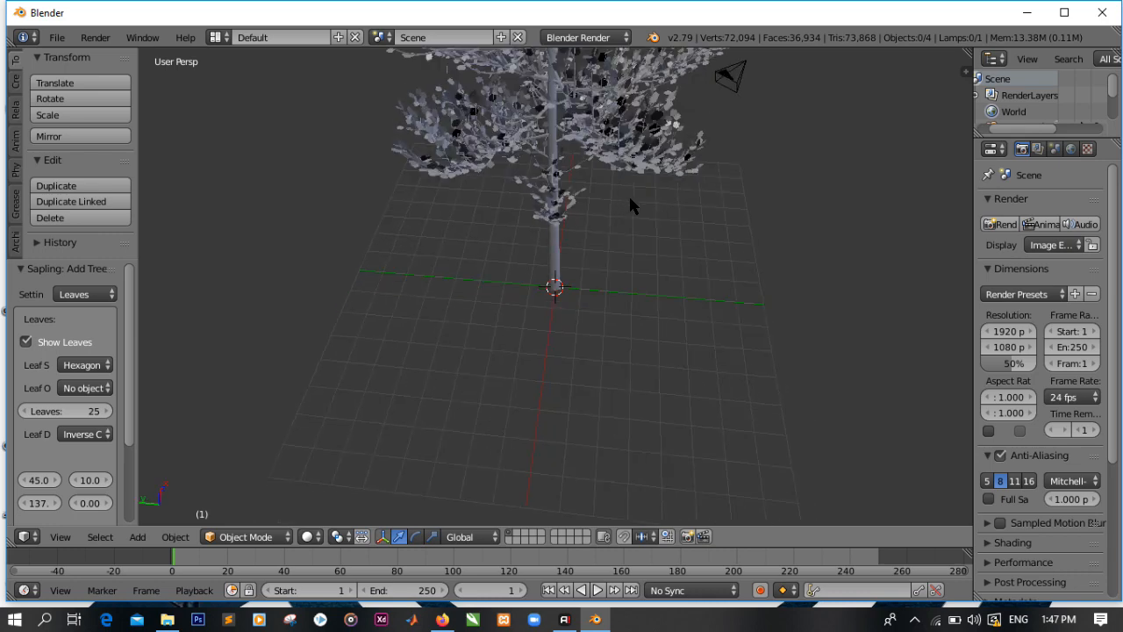
{"action": "scroll", "coordinate": [630, 200], "scroll_direction": "down", "scroll_amount": 1}
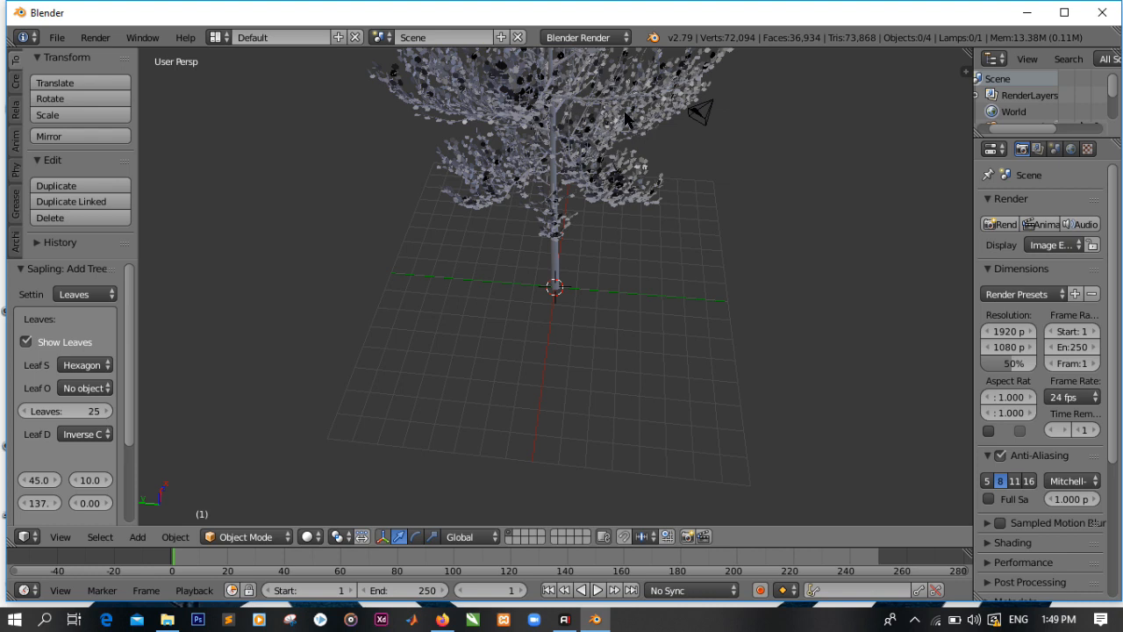
{"action": "right_click", "coordinate": [617, 171]}
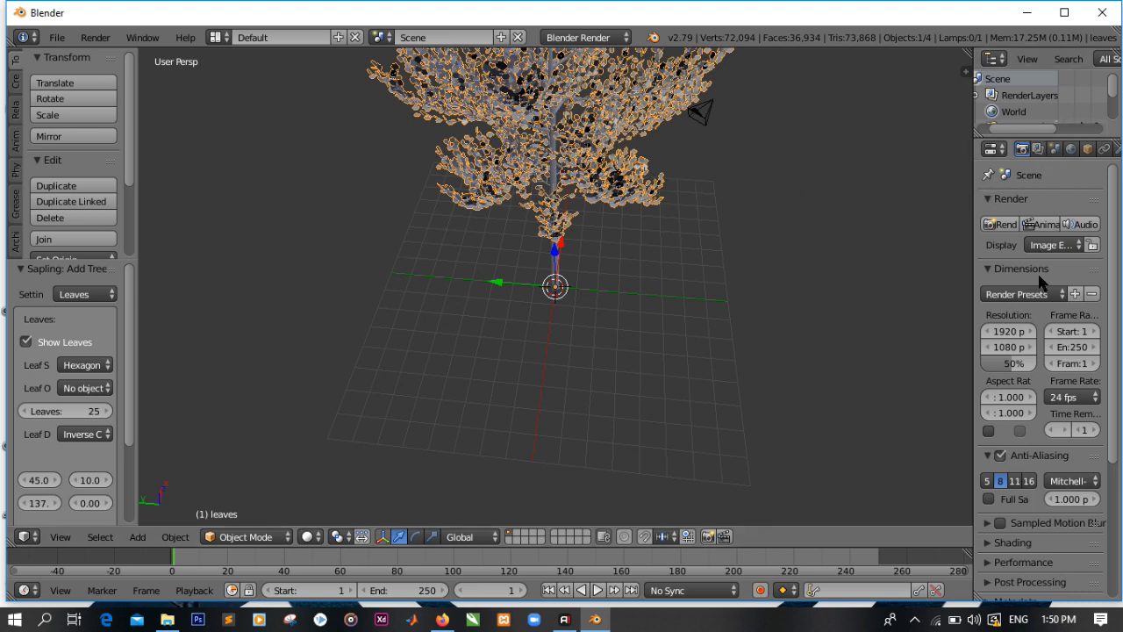
{"action": "left_click_drag", "start_coordinate": [972, 245], "coordinate": [876, 222]}
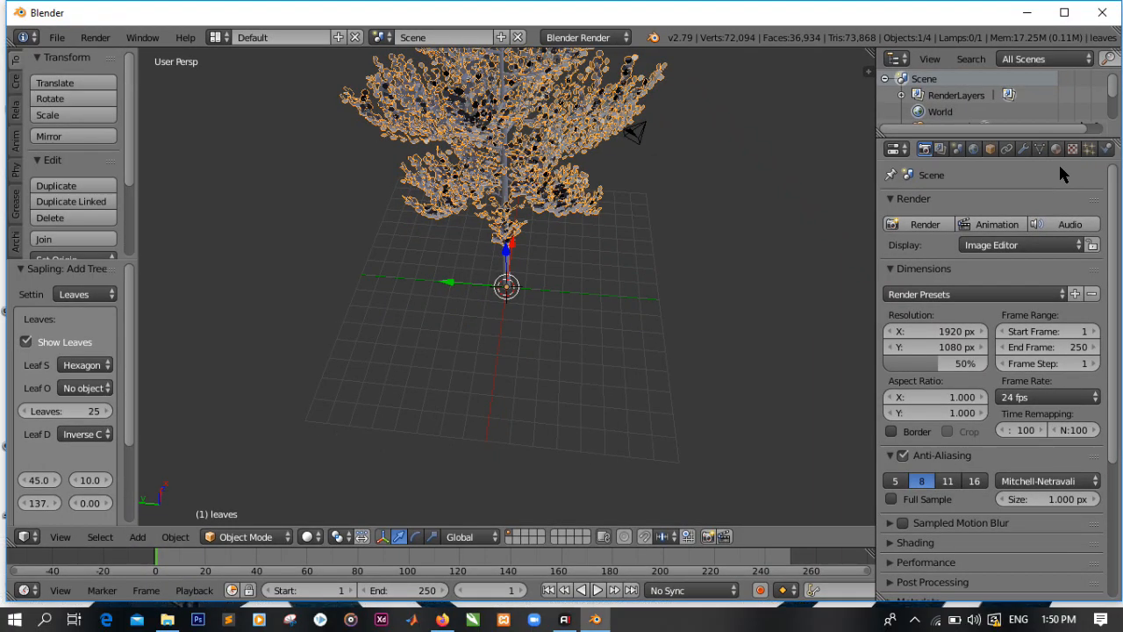
{"action": "left_click", "coordinate": [984, 130]}
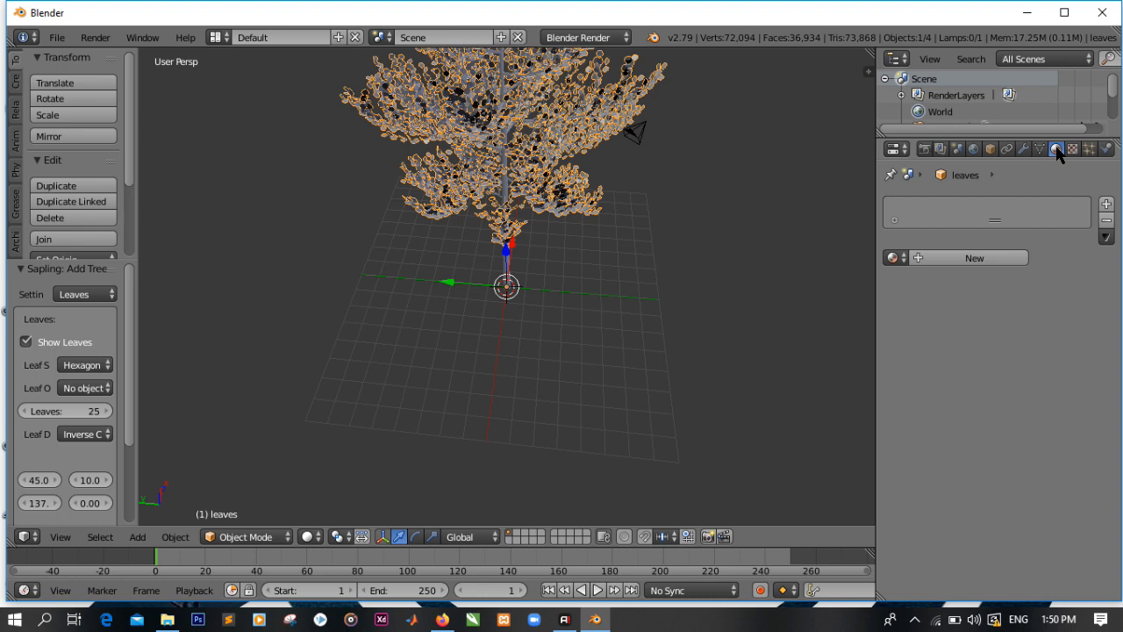
{"action": "left_click", "coordinate": [975, 257]}
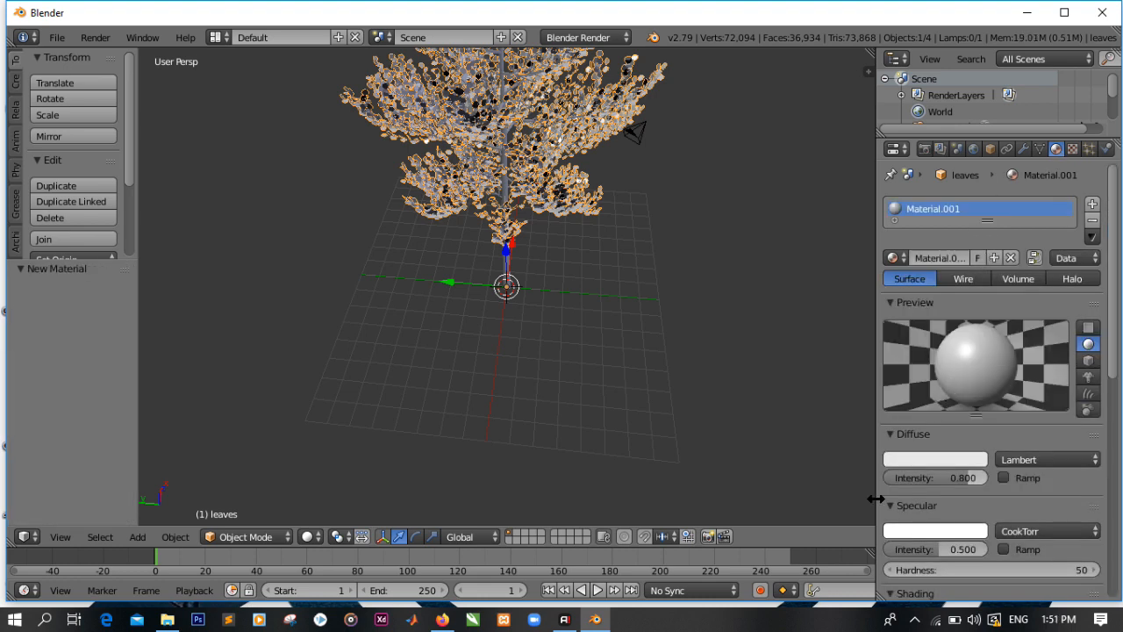
Step: Set the diffuse color of the leaves' material to a dark green
{"action": "left_click", "coordinate": [945, 463]}
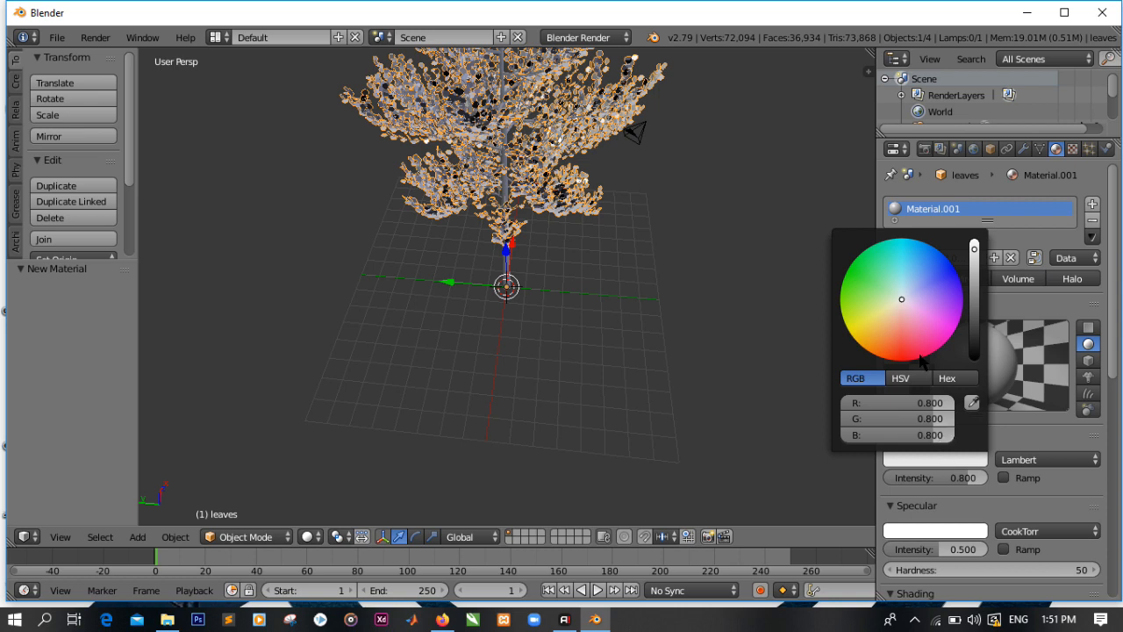
{"action": "left_click", "coordinate": [850, 281]}
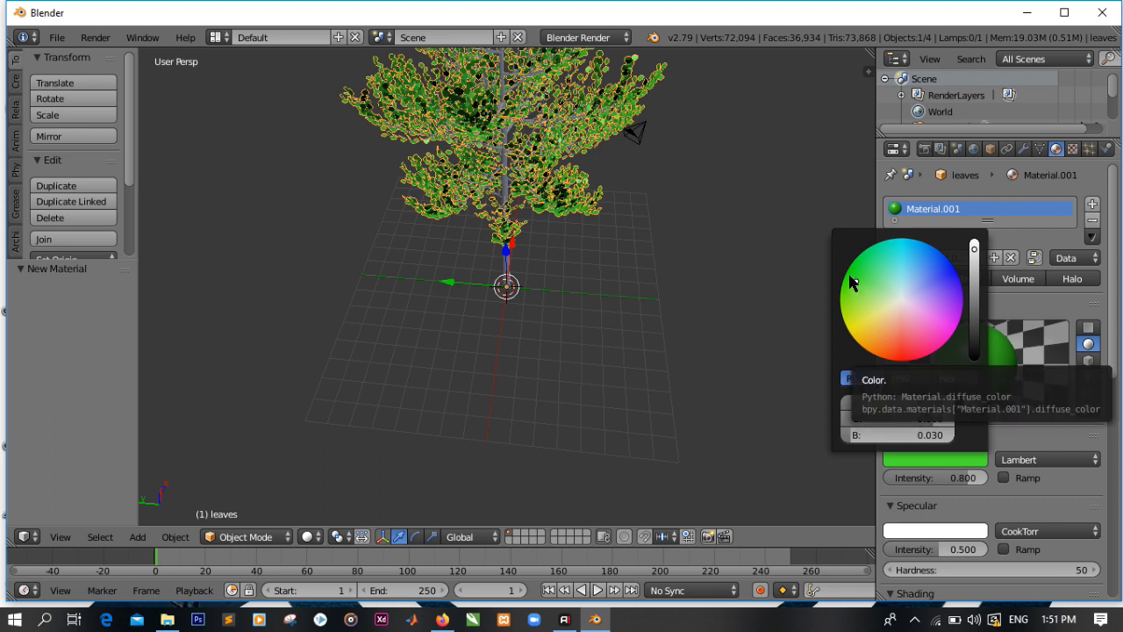
{"action": "left_click", "coordinate": [850, 276]}
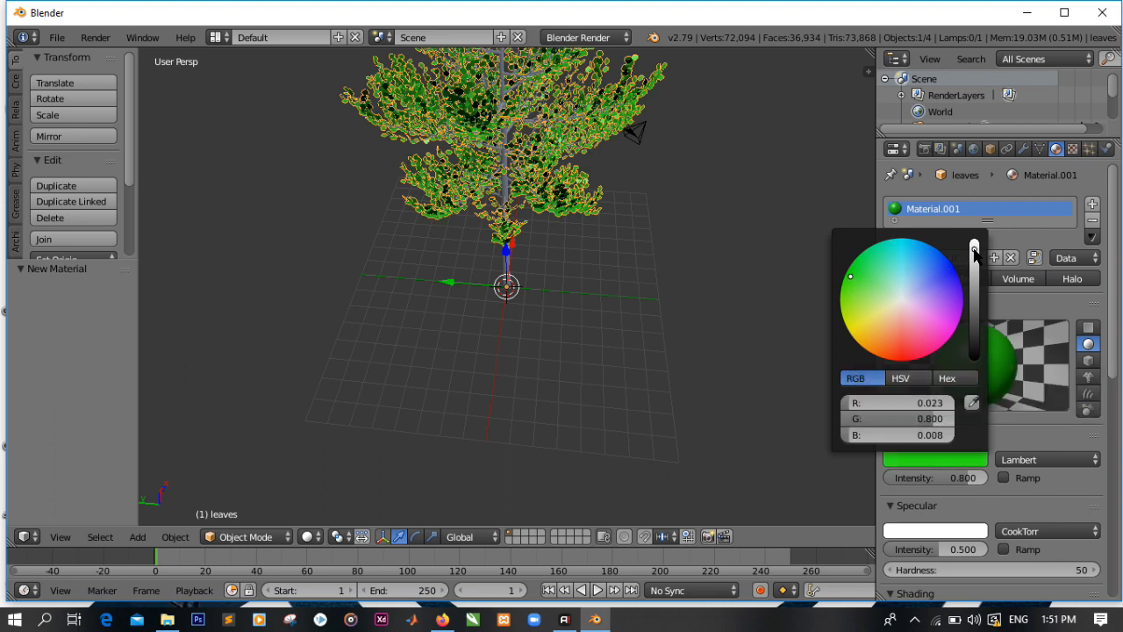
{"action": "left_click_drag", "start_coordinate": [974, 255], "coordinate": [974, 299]}
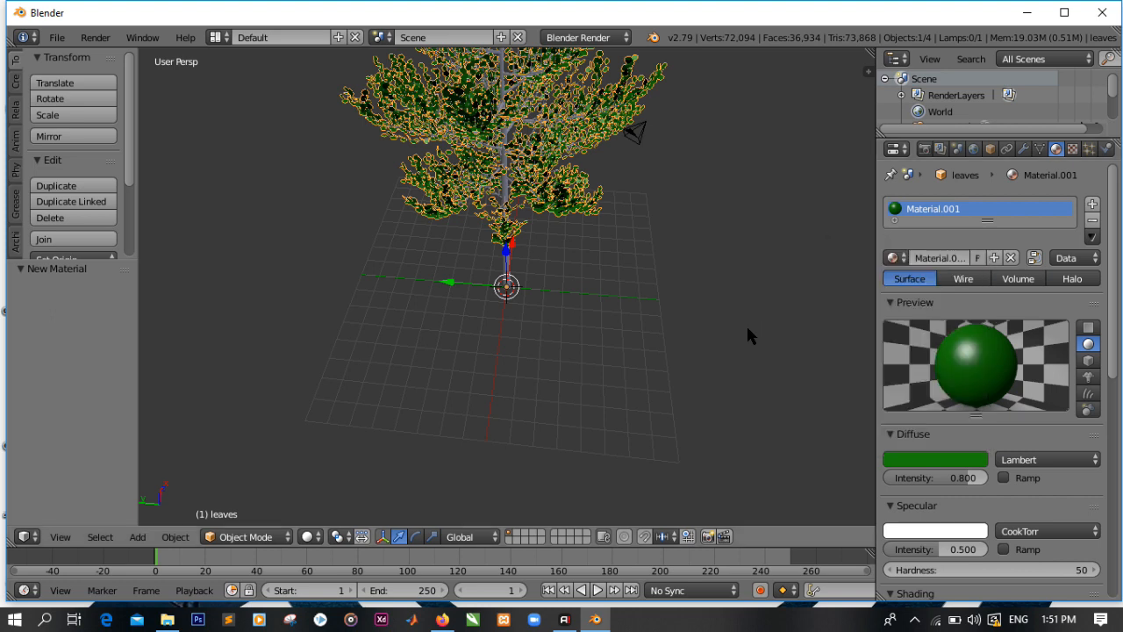
Step: Select the tree's trunk and branches object and add a new material to it
{"action": "left_click", "coordinate": [631, 341]}
{"action": "middle_click_drag", "start_coordinate": [550, 327], "coordinate": [551, 284]}
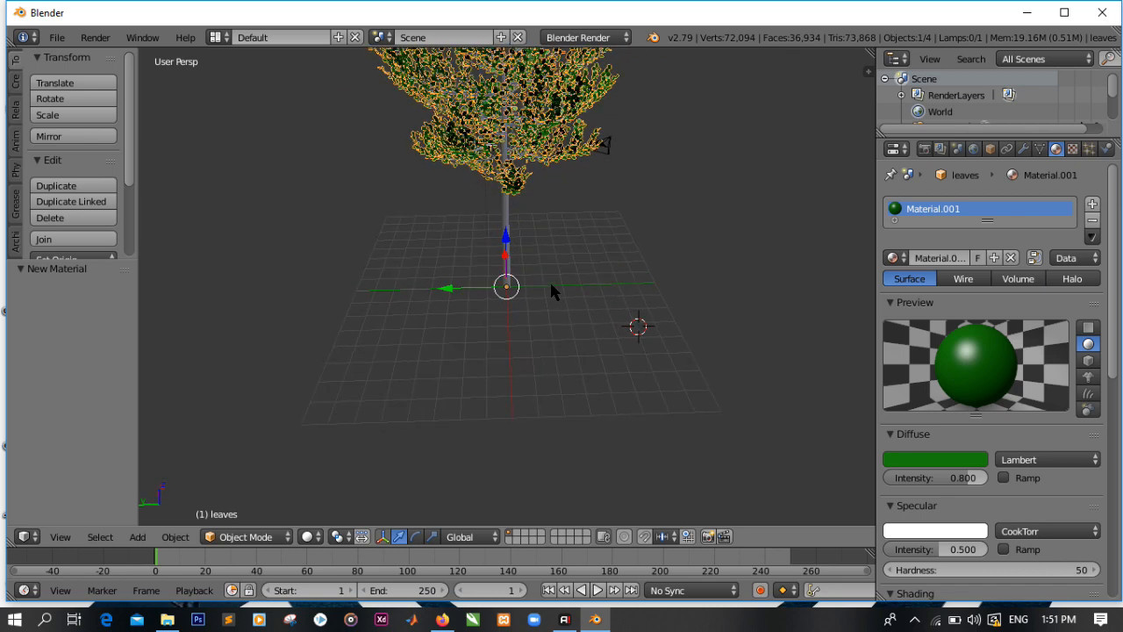
{"action": "right_click", "coordinate": [506, 217]}
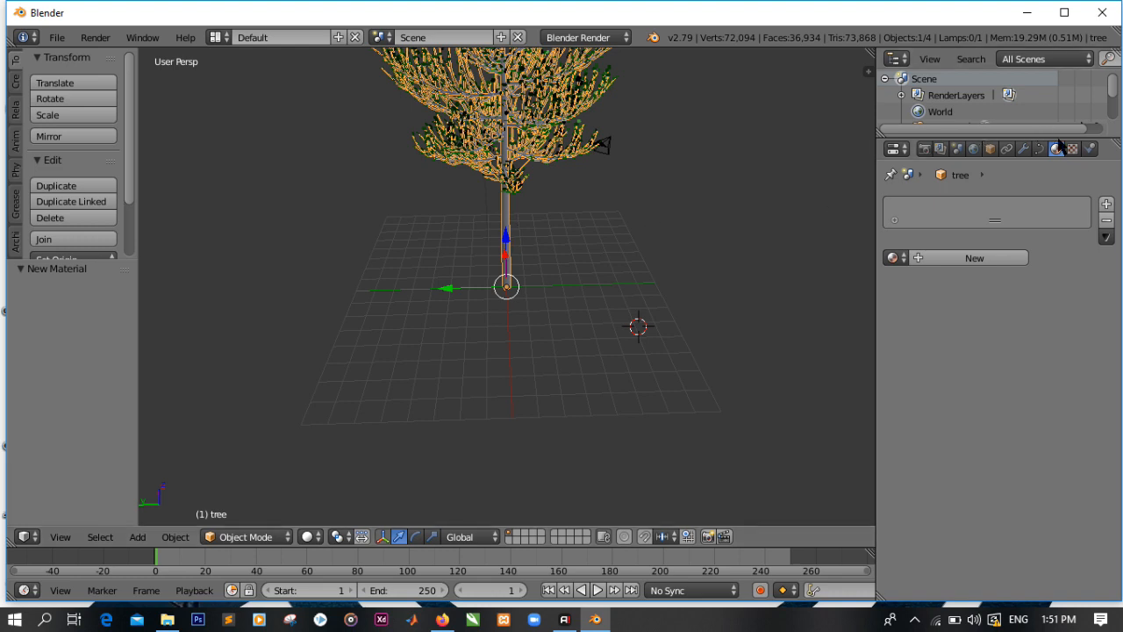
{"action": "left_click", "coordinate": [979, 259]}
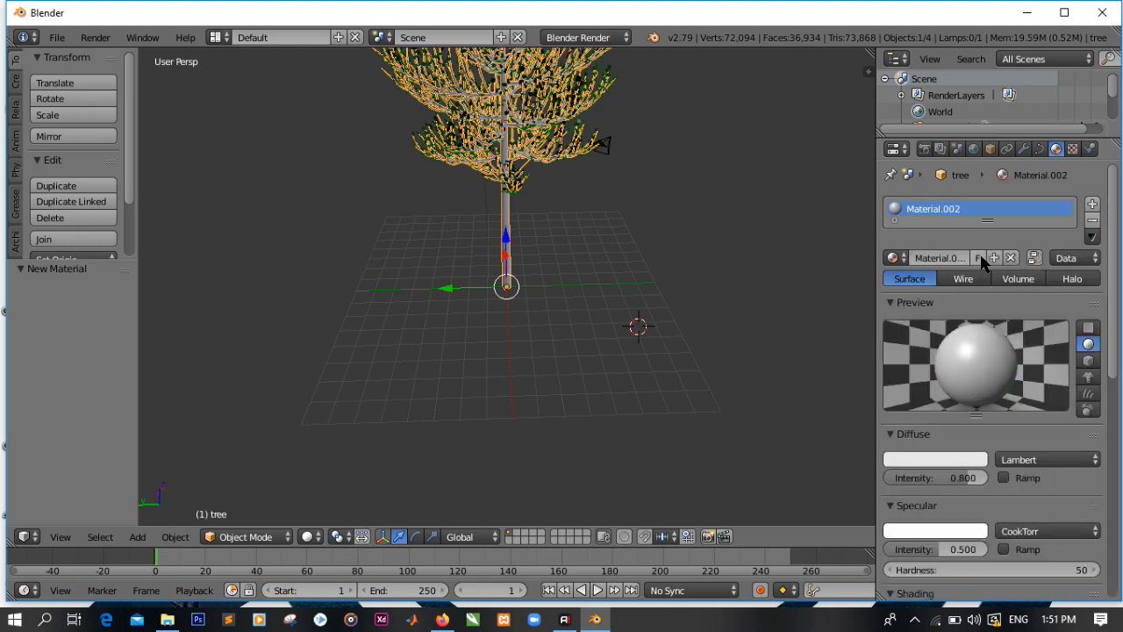
Step: Set the diffuse color of the trunk material to a dark reddish brown, about R 0.267, G 0.035, B 0.012
{"action": "left_click", "coordinate": [942, 461]}
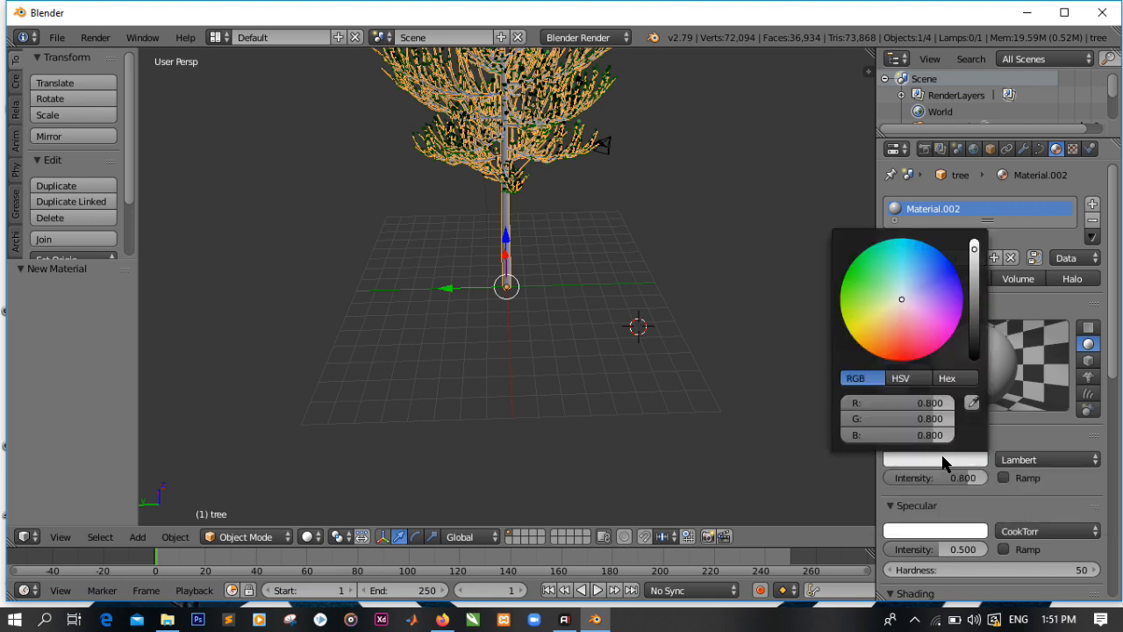
{"action": "left_click", "coordinate": [880, 353]}
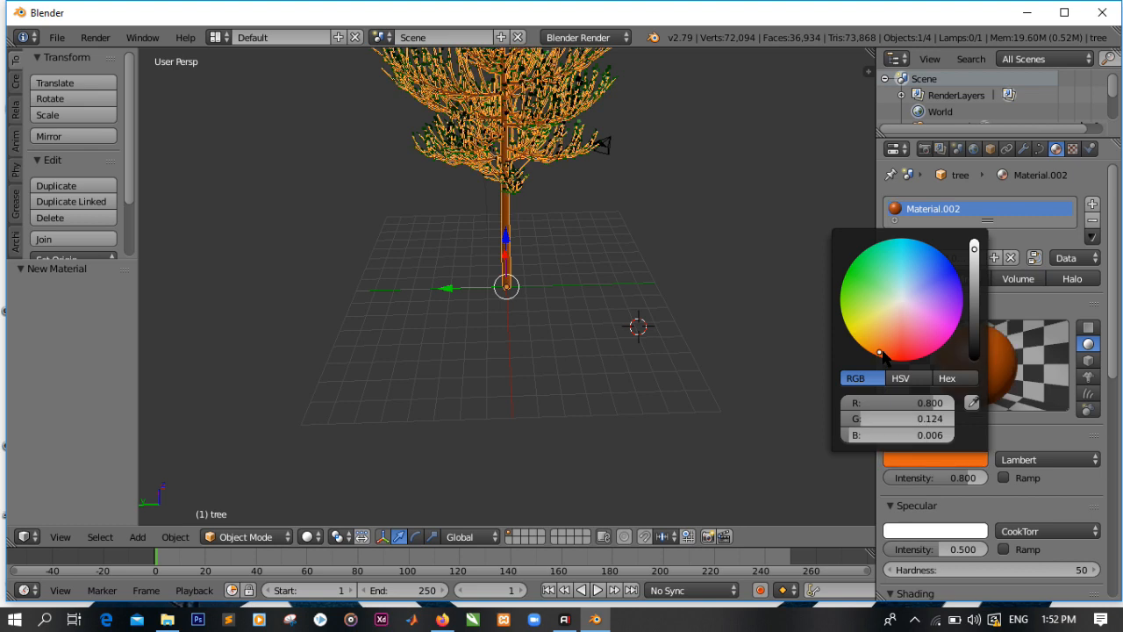
{"action": "left_click", "coordinate": [886, 355]}
{"action": "left_click", "coordinate": [891, 347]}
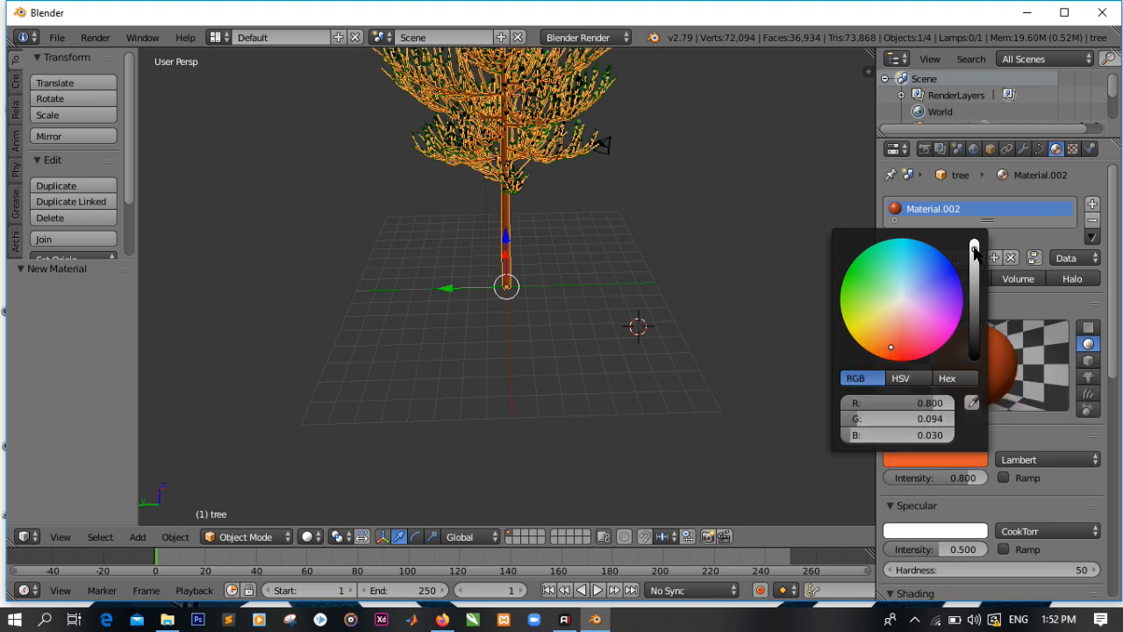
{"action": "left_click_drag", "start_coordinate": [973, 250], "coordinate": [973, 295]}
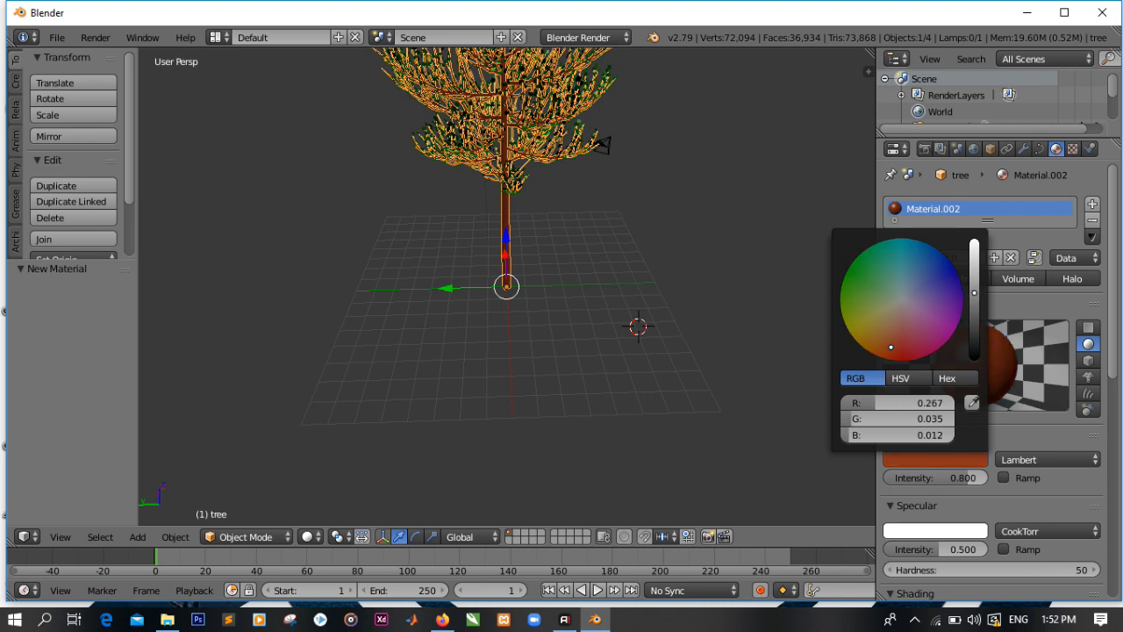
{"action": "left_click", "coordinate": [721, 301]}
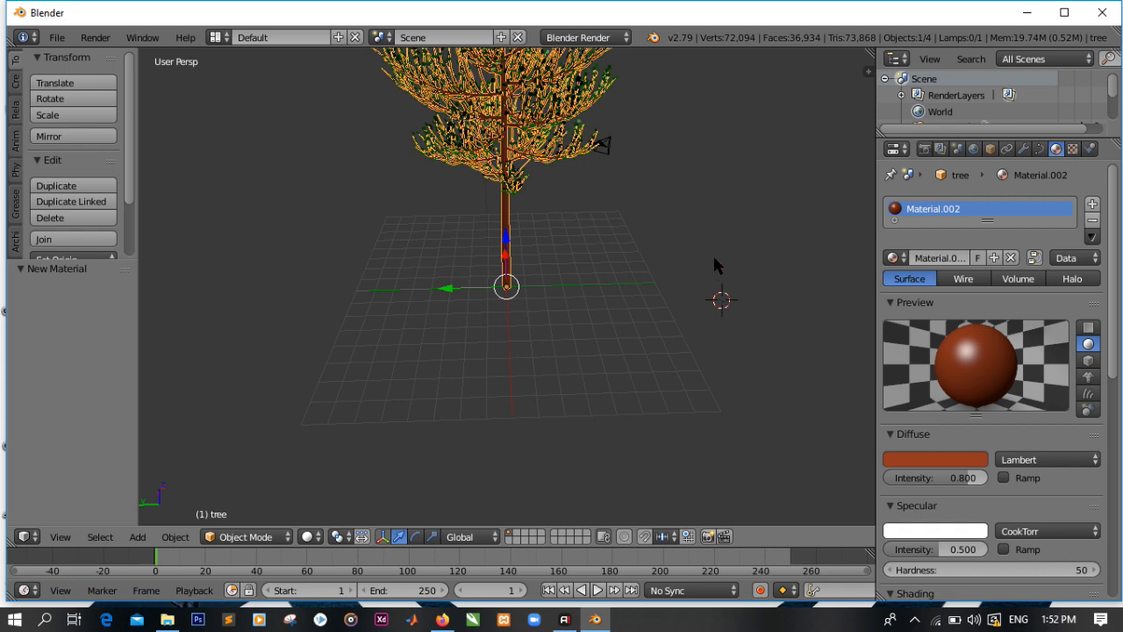
Step: Select the camera instead of the tree and examine the colored trunk and leaves from several angles and distances
{"action": "scroll", "coordinate": [715, 265], "scroll_direction": "down", "scroll_amount": 2}
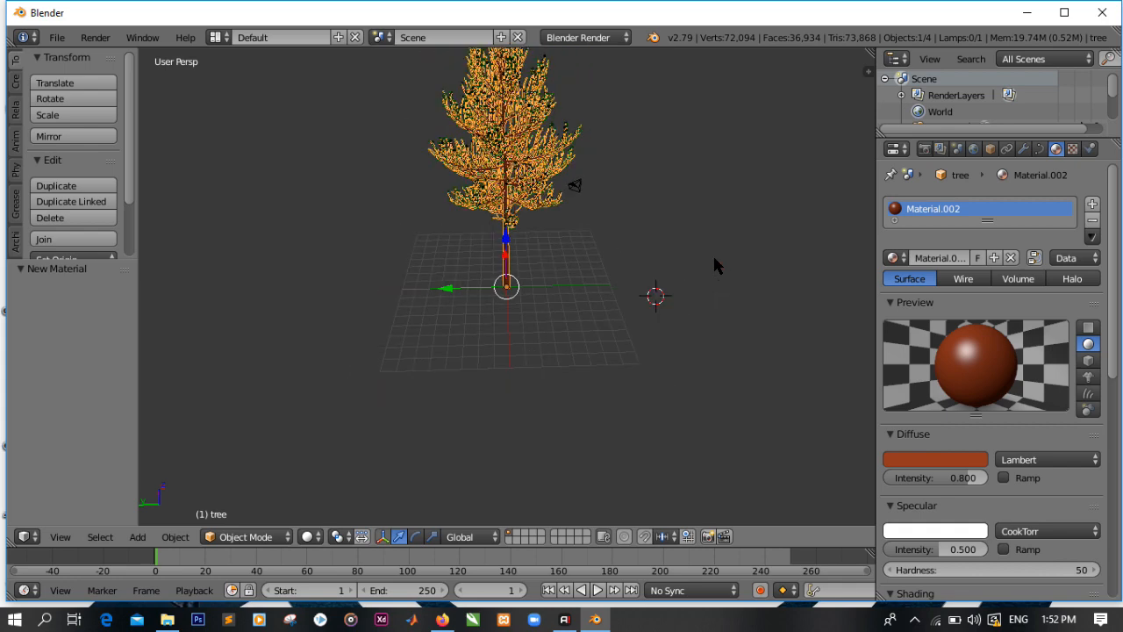
{"action": "scroll", "coordinate": [716, 265], "scroll_direction": "up", "scroll_amount": 1}
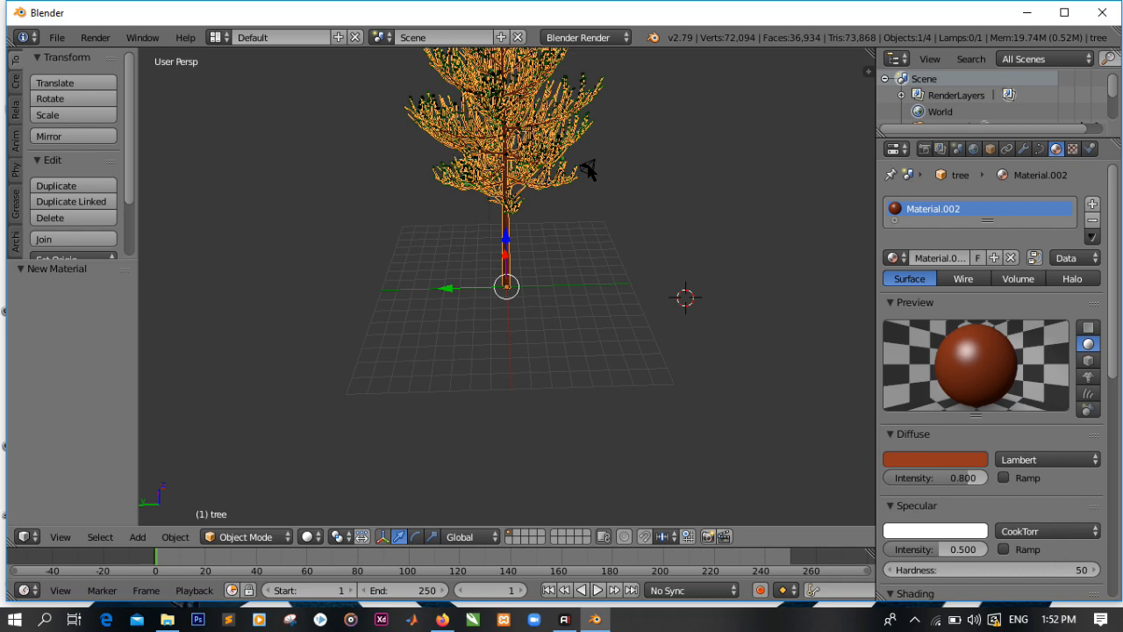
{"action": "right_click", "coordinate": [588, 167]}
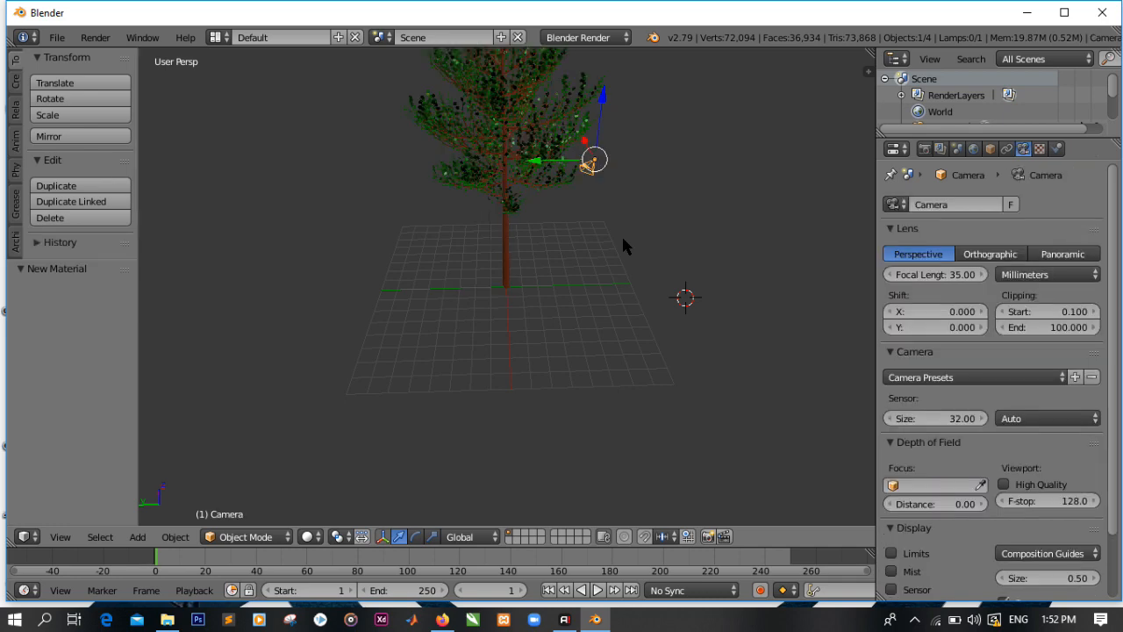
{"action": "scroll", "coordinate": [623, 238], "scroll_direction": "down", "scroll_amount": 1}
{"action": "middle_click_drag", "start_coordinate": [583, 252], "coordinate": [739, 210]}
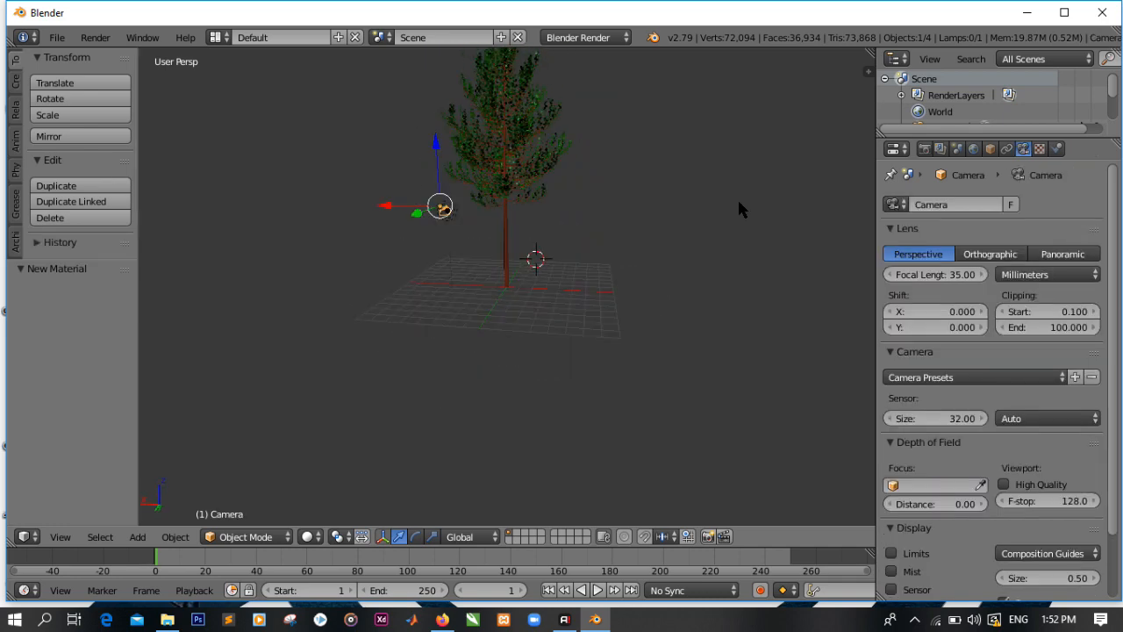
{"action": "middle_click_drag", "start_coordinate": [622, 226], "coordinate": [663, 230]}
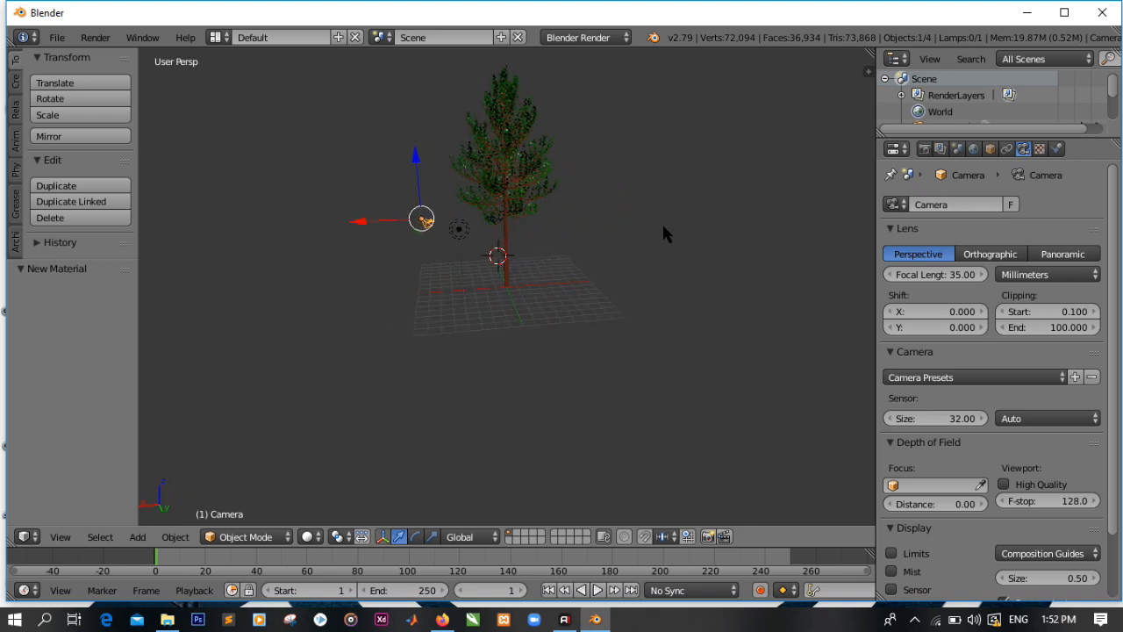
{"action": "scroll", "coordinate": [668, 231], "scroll_direction": "up", "scroll_amount": 2}
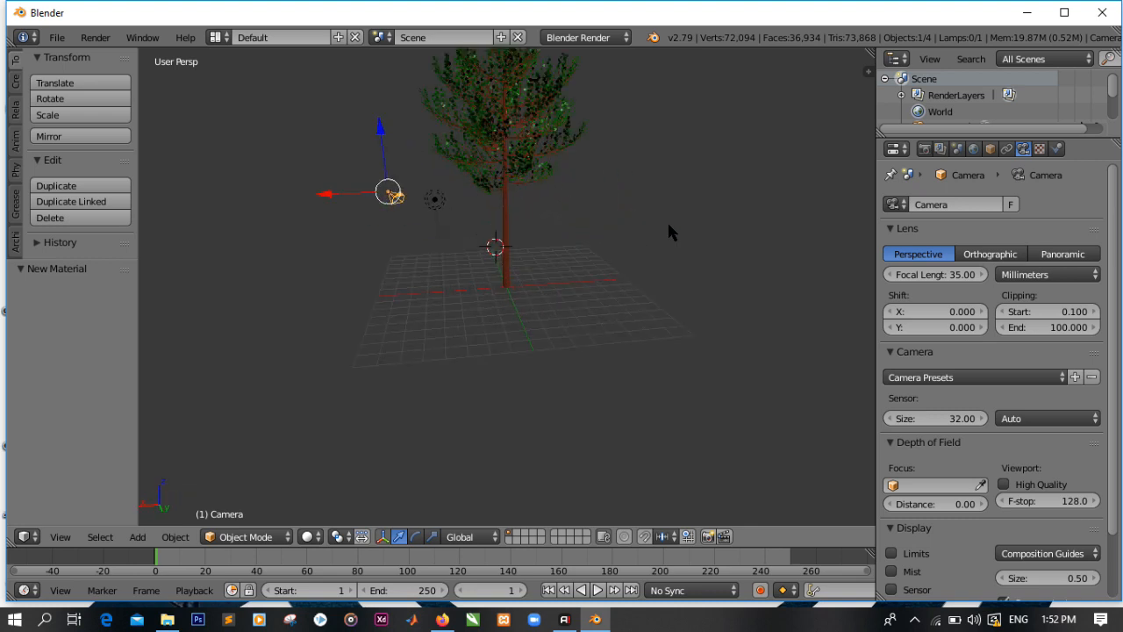
{"action": "middle_click_drag", "start_coordinate": [584, 199], "coordinate": [566, 221]}
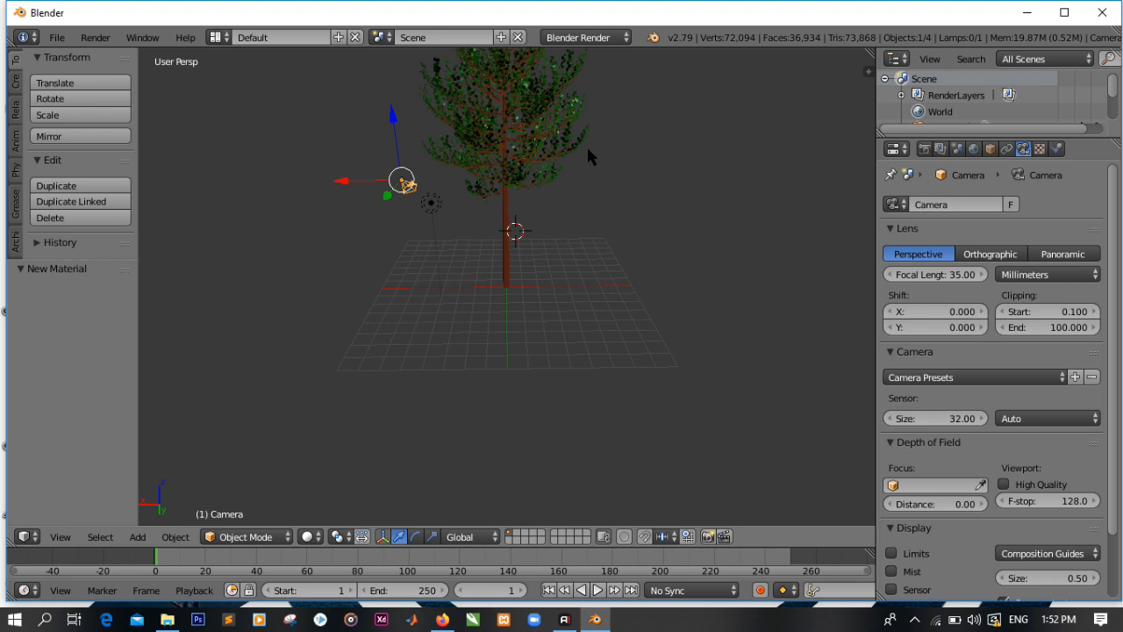
{"action": "scroll", "coordinate": [588, 150], "scroll_direction": "down", "scroll_amount": 3}
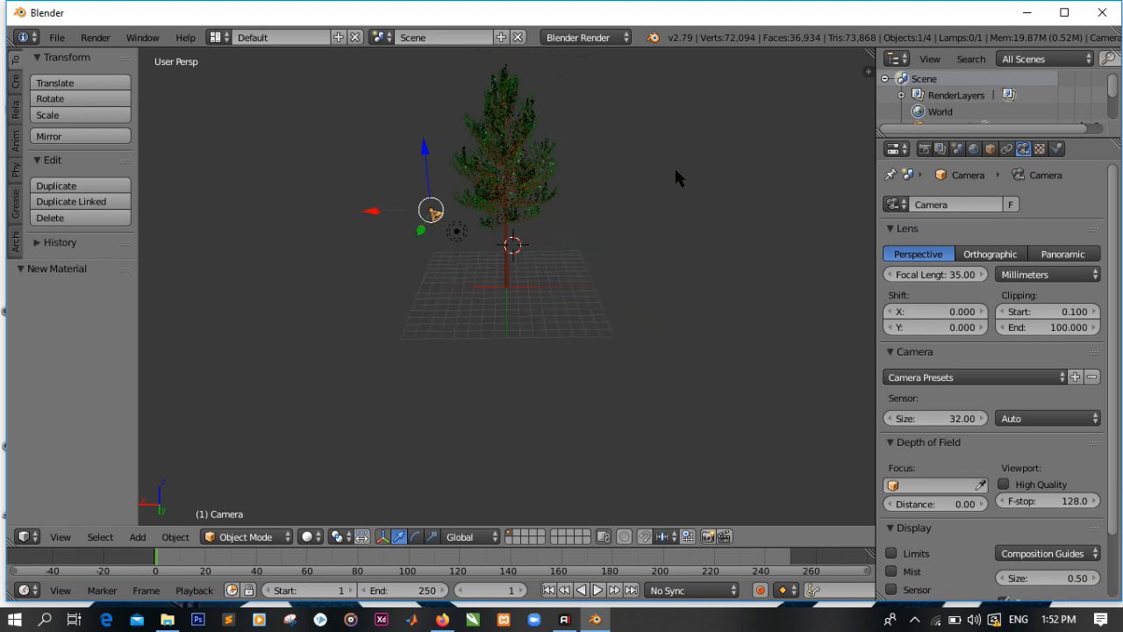
{"action": "scroll", "coordinate": [637, 199], "scroll_direction": "up", "scroll_amount": 4}
{"action": "middle_click_drag", "start_coordinate": [637, 201], "coordinate": [625, 205]}
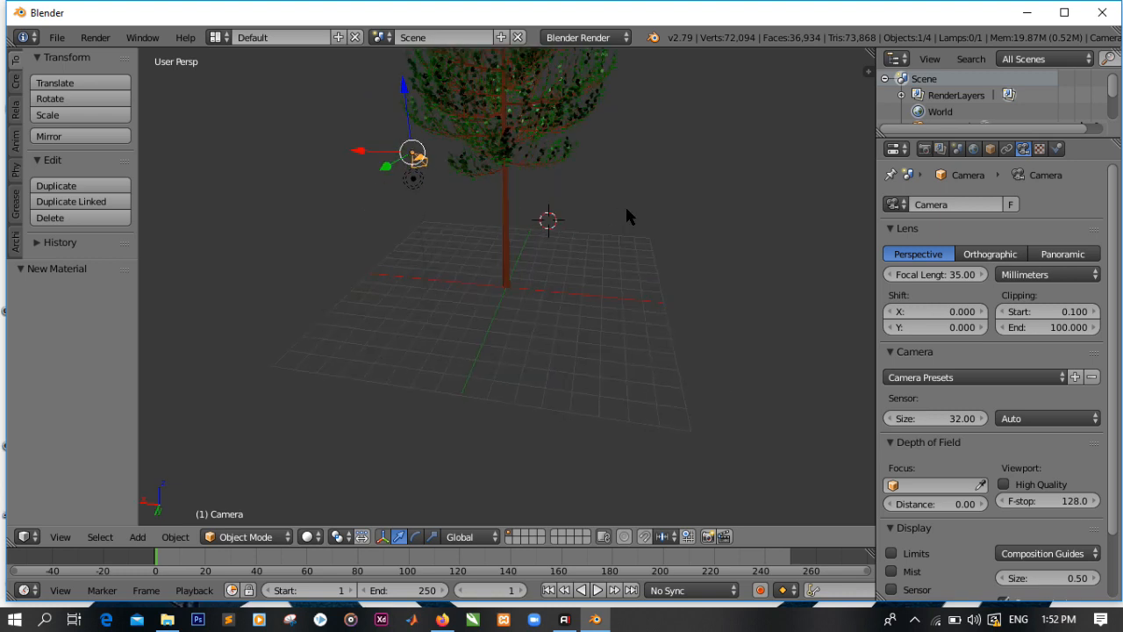
{"action": "scroll", "coordinate": [626, 210], "scroll_direction": "down", "scroll_amount": 3}
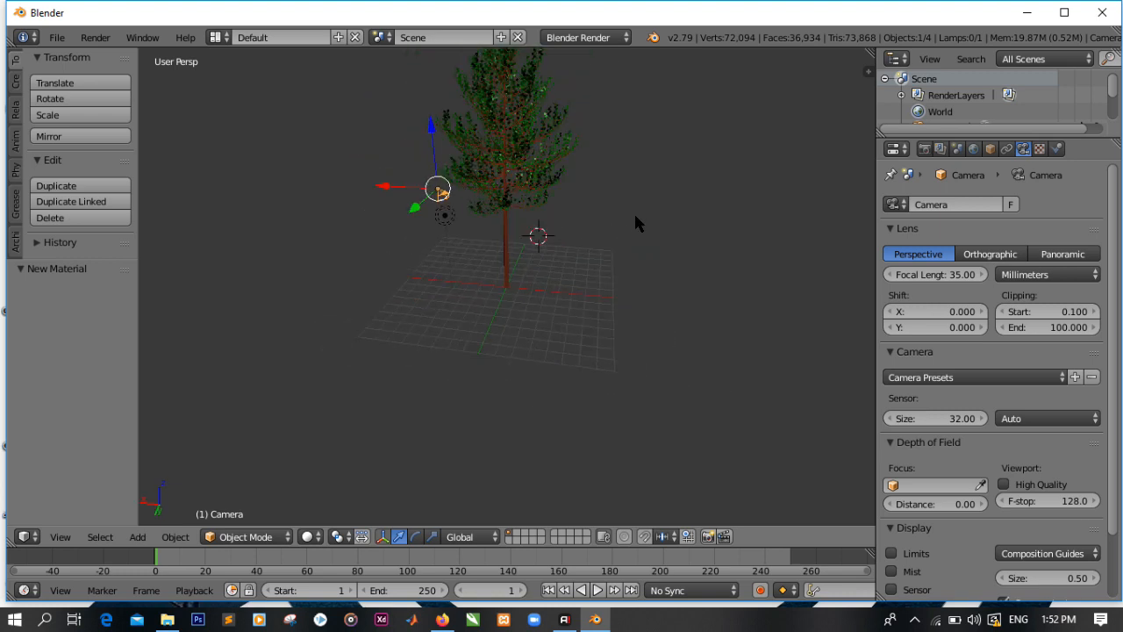
{"action": "mouse_move", "coordinate": [633, 212]}
{"action": "middle_mouse_down"}
{"action": "mouse_move", "coordinate": [491, 203]}
{"action": "mouse_move", "coordinate": [558, 213]}
{"action": "mouse_move", "coordinate": [650, 202]}
{"action": "middle_mouse_up"}
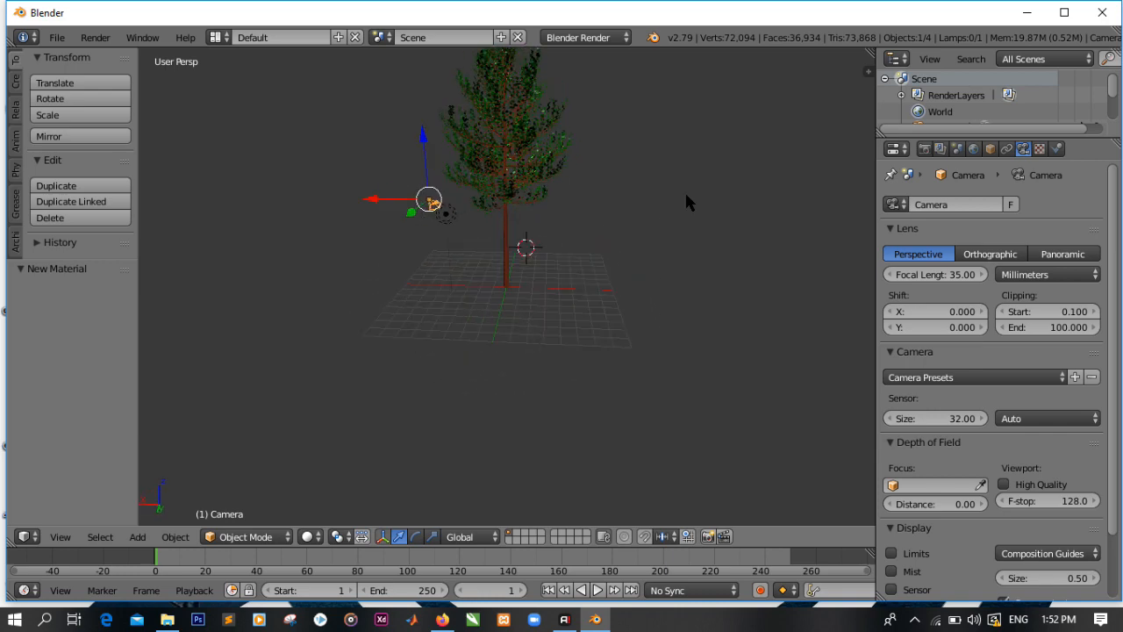